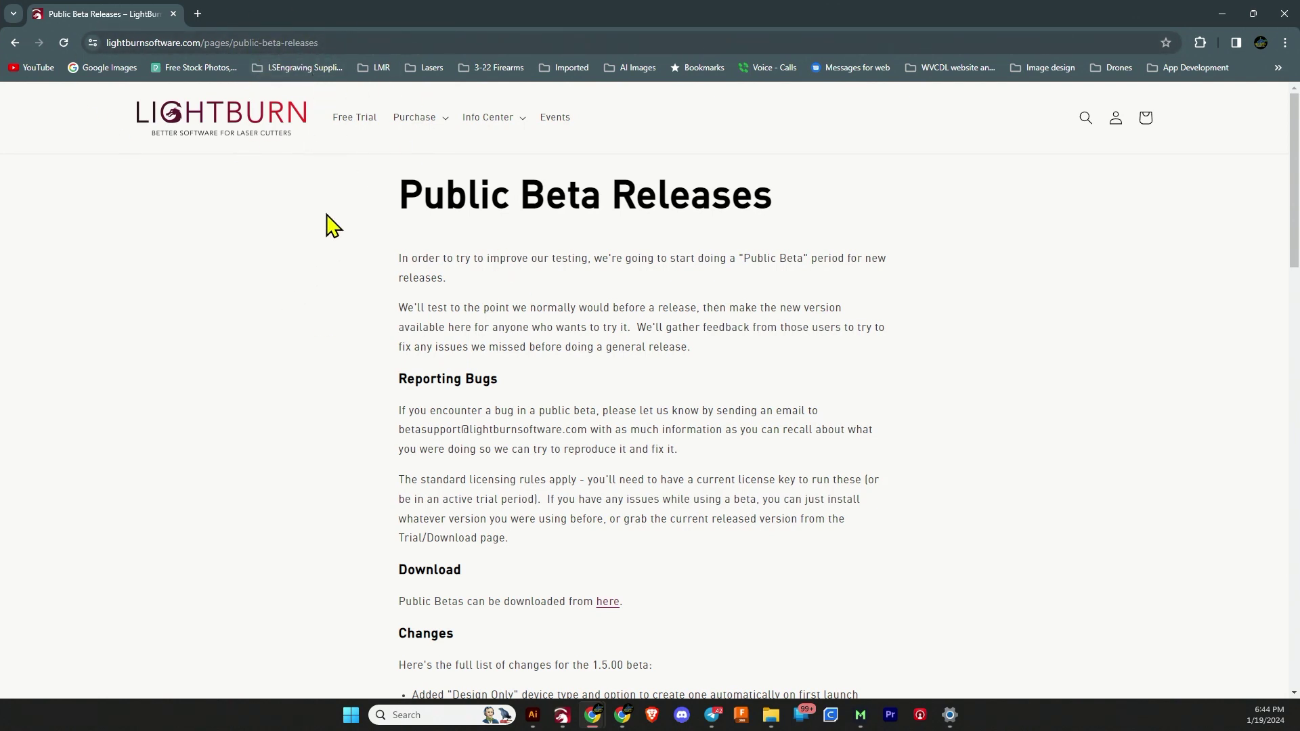
Scroll through the 1.5.00 beta change list, then minimize Chrome to bring up LightBurn
scroll(601, 293, down, 4)
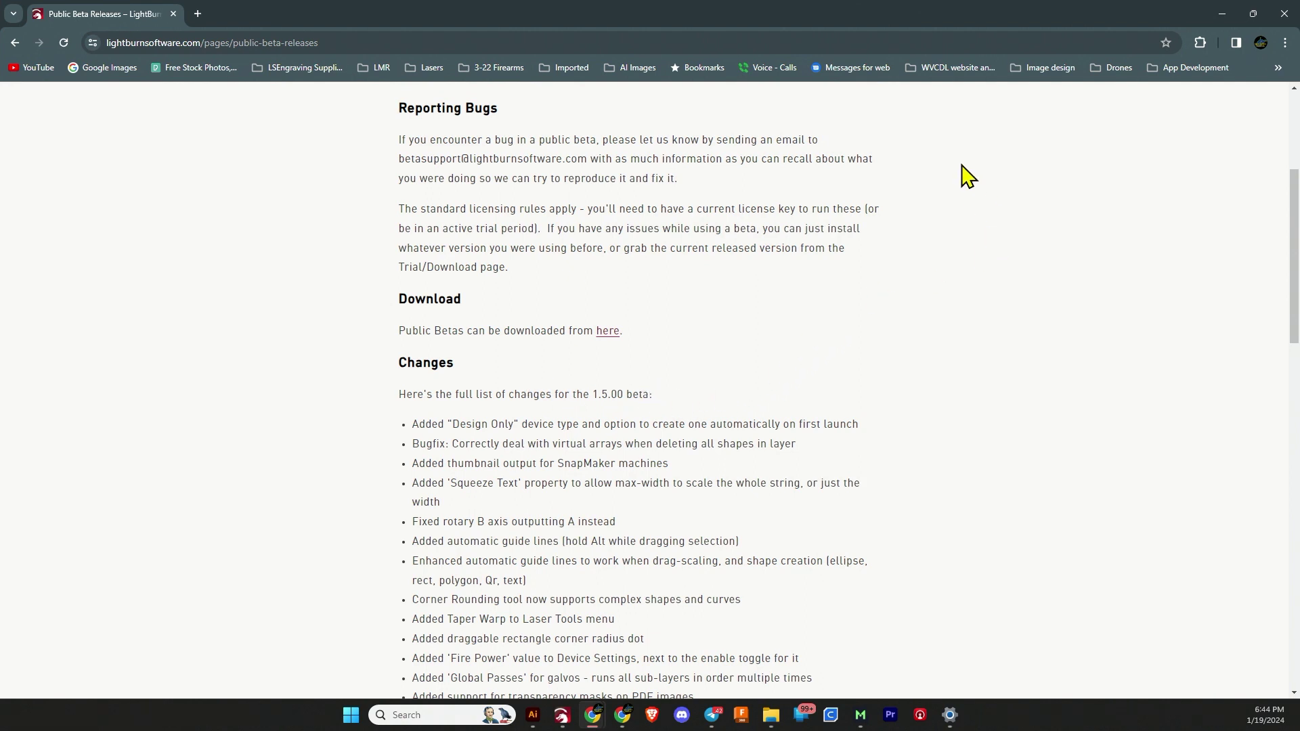
click(1221, 14)
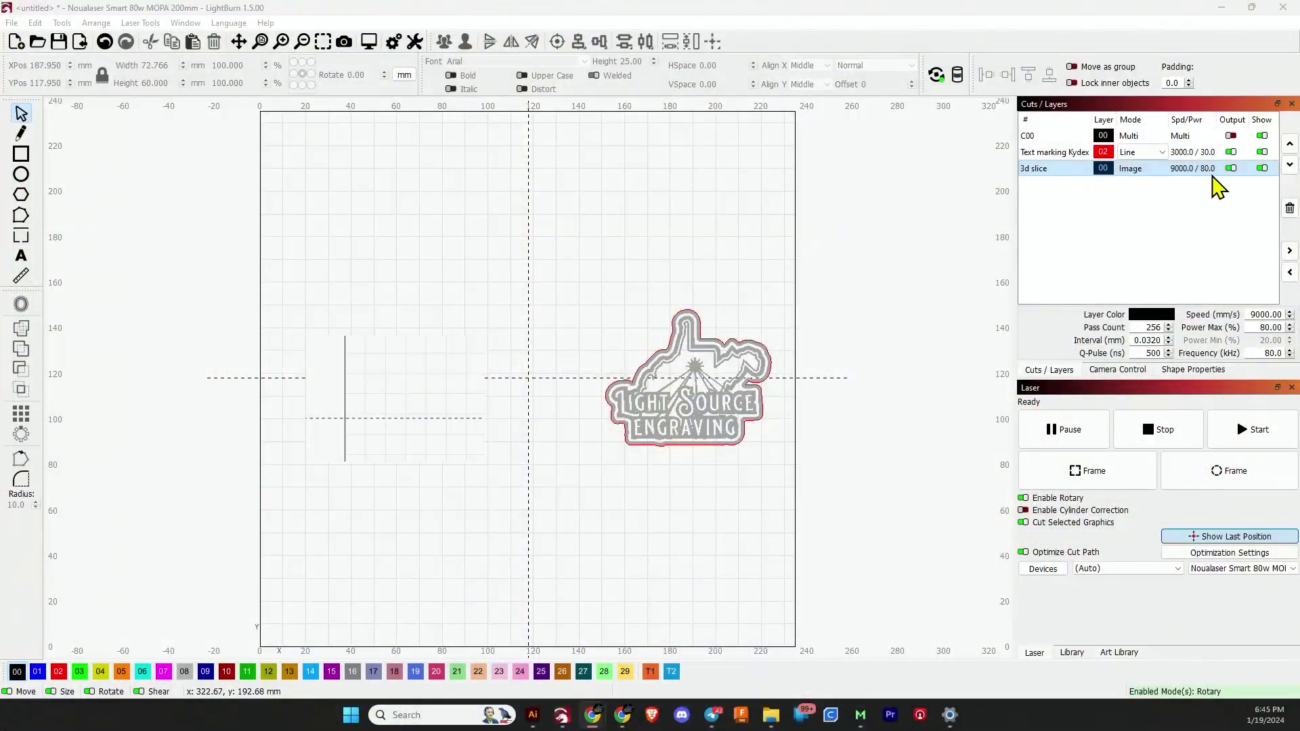
Open the 3d slice layer's cut settings and toggle Enable clean-up pass off and back on
click(1209, 170)
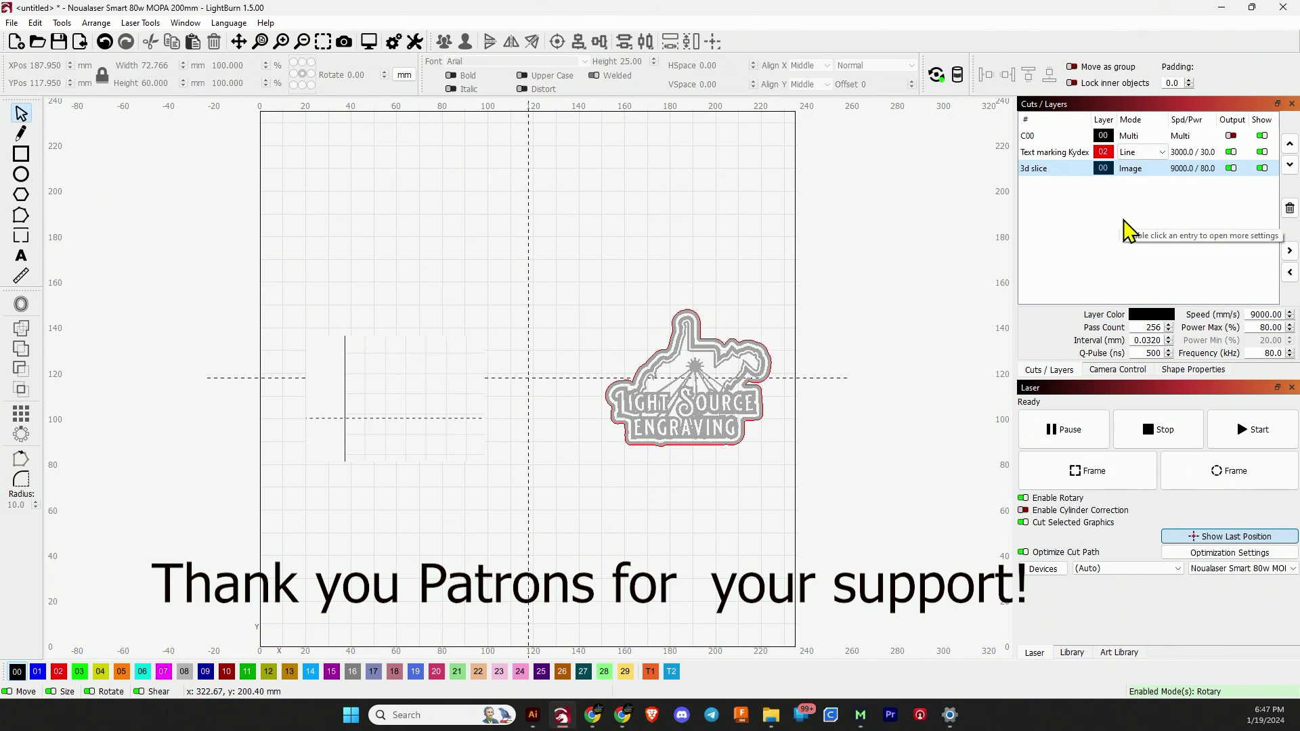
double_click(1138, 177)
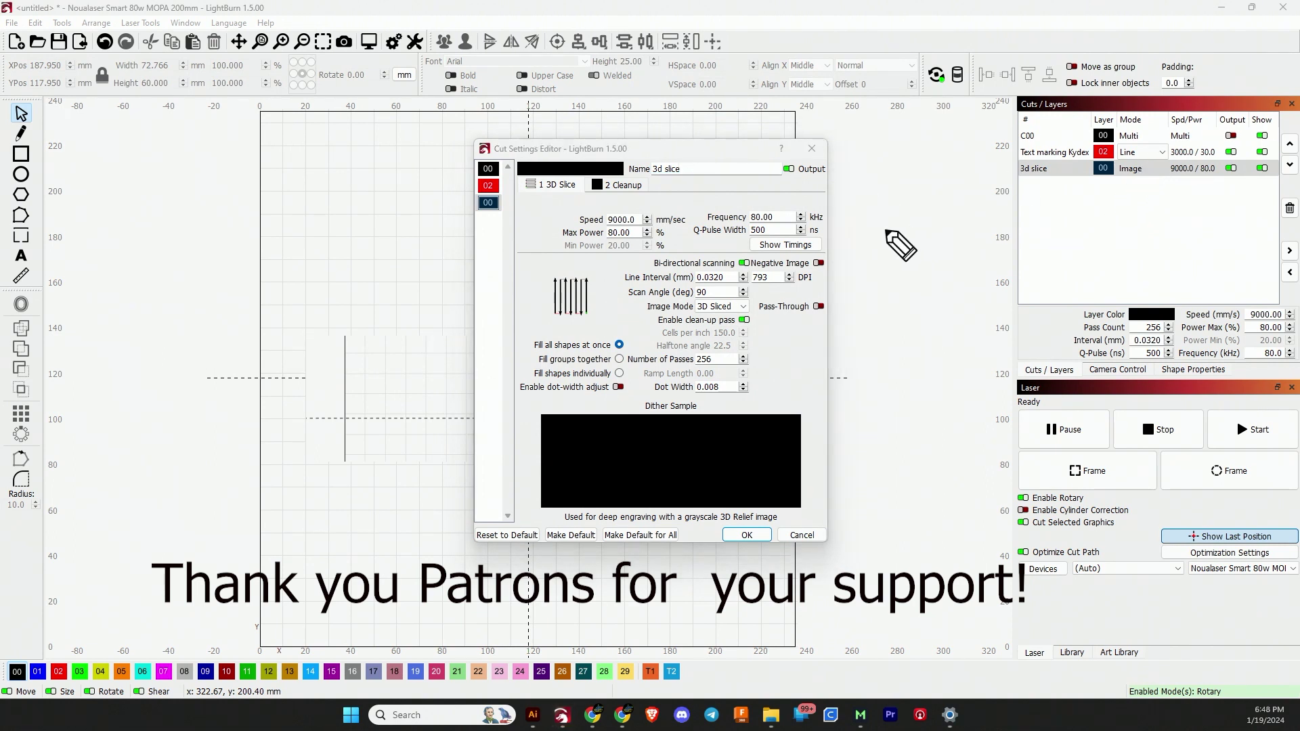
mouse_move(997, 175)
mouse_down()
mouse_move(750, 311)
mouse_move(762, 282)
mouse_move(751, 310)
mouse_move(786, 329)
mouse_up()
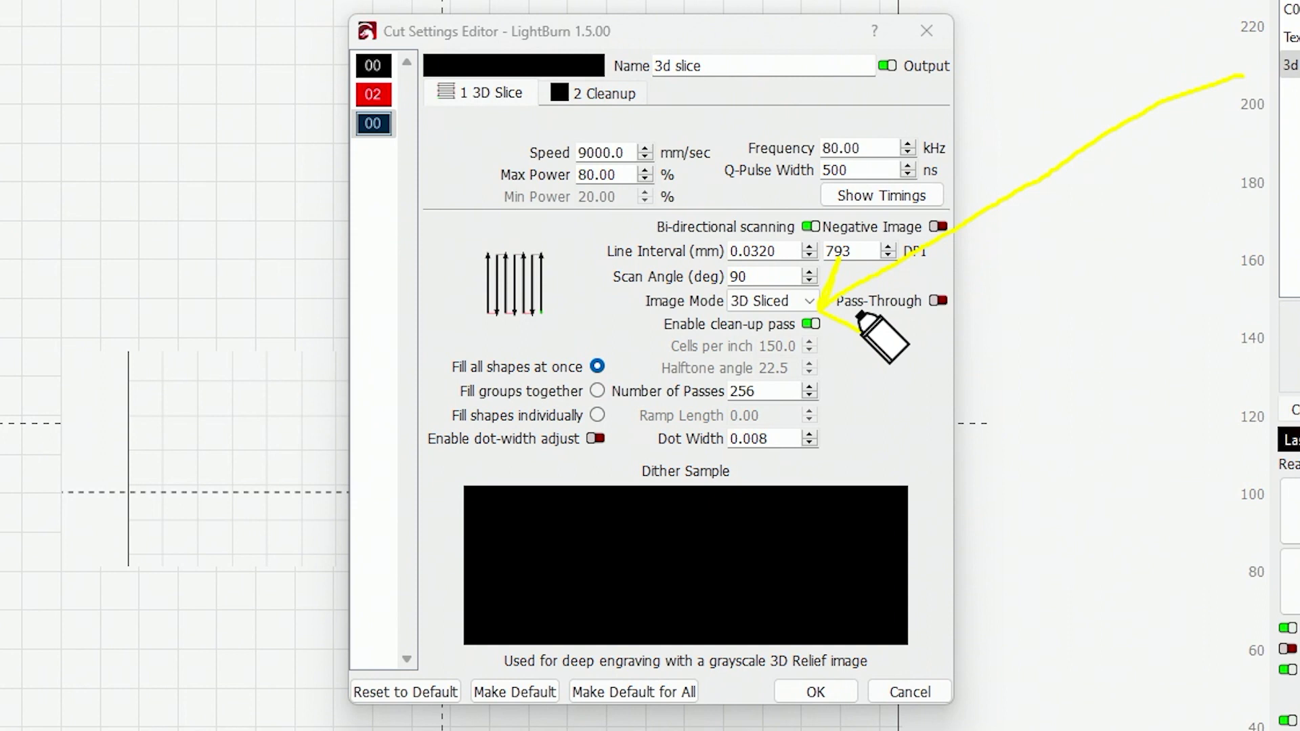
mouse_move(748, 319)
mouse_down()
mouse_move(677, 321)
mouse_move(747, 334)
mouse_up()
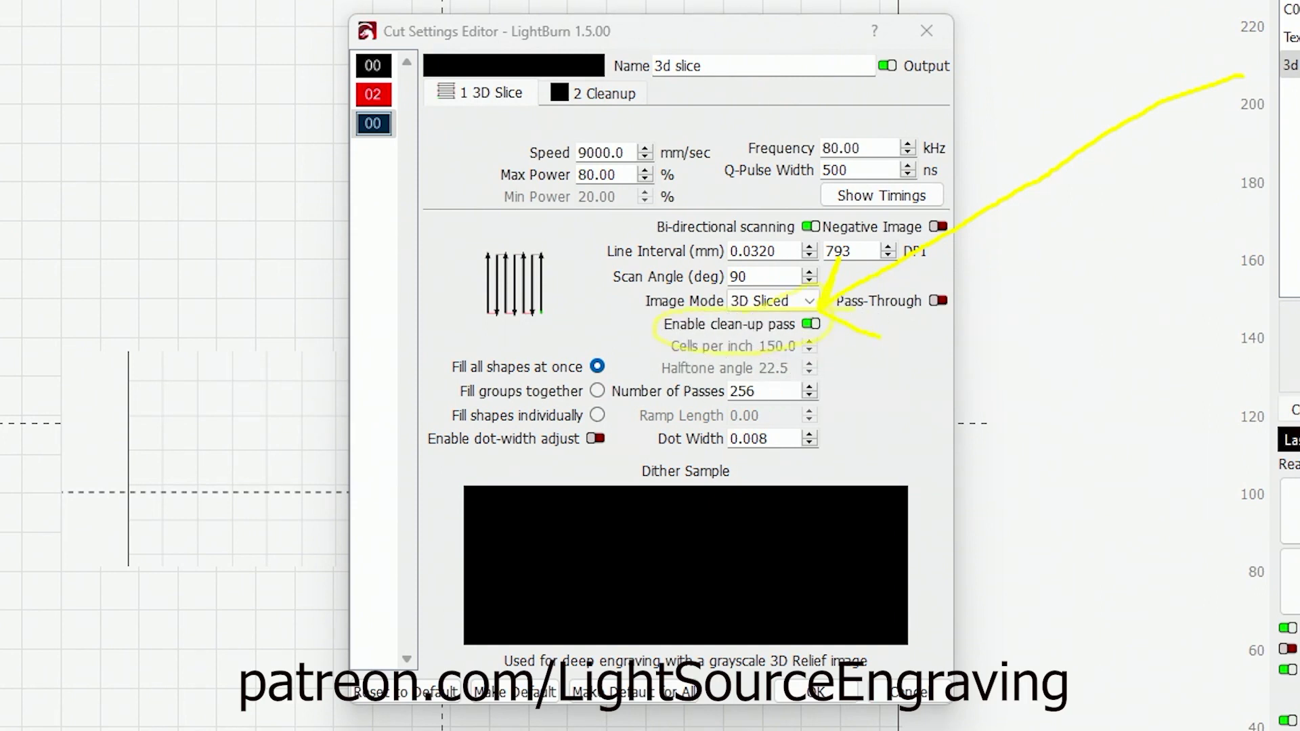
click(810, 324)
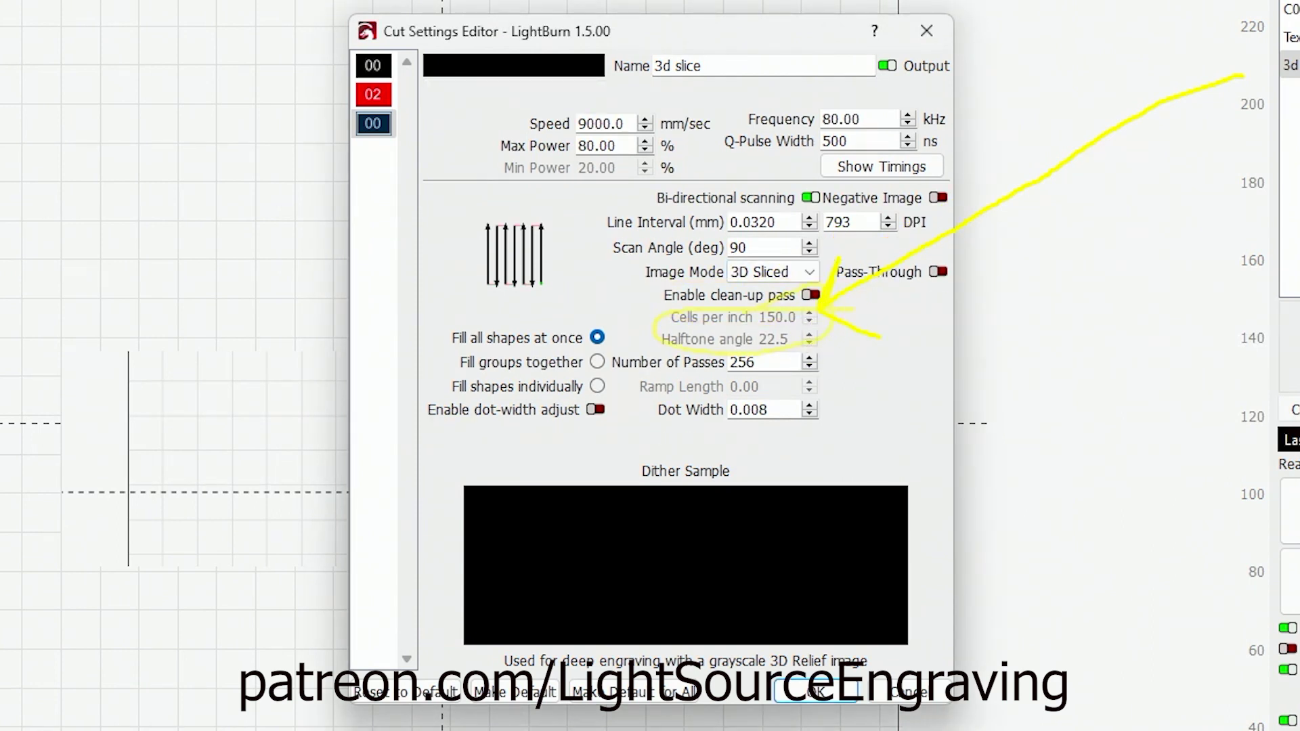
key(Escape)
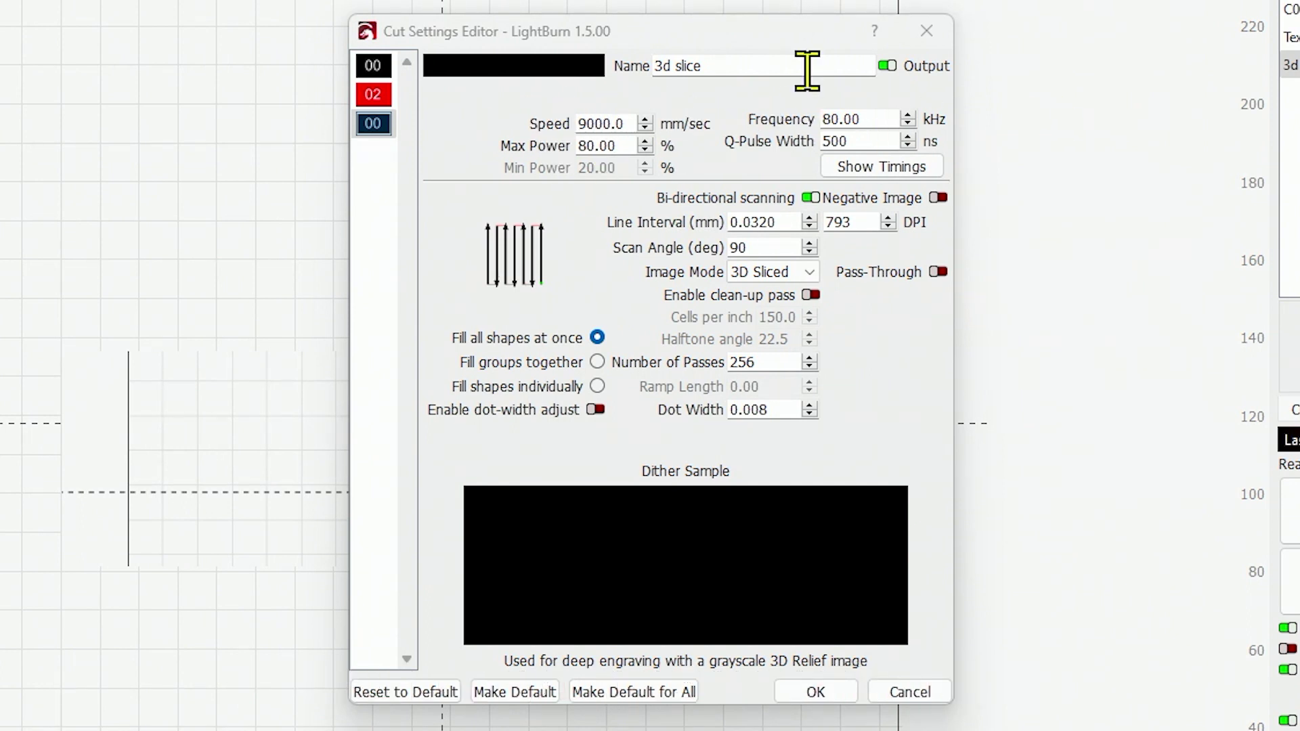
click(812, 295)
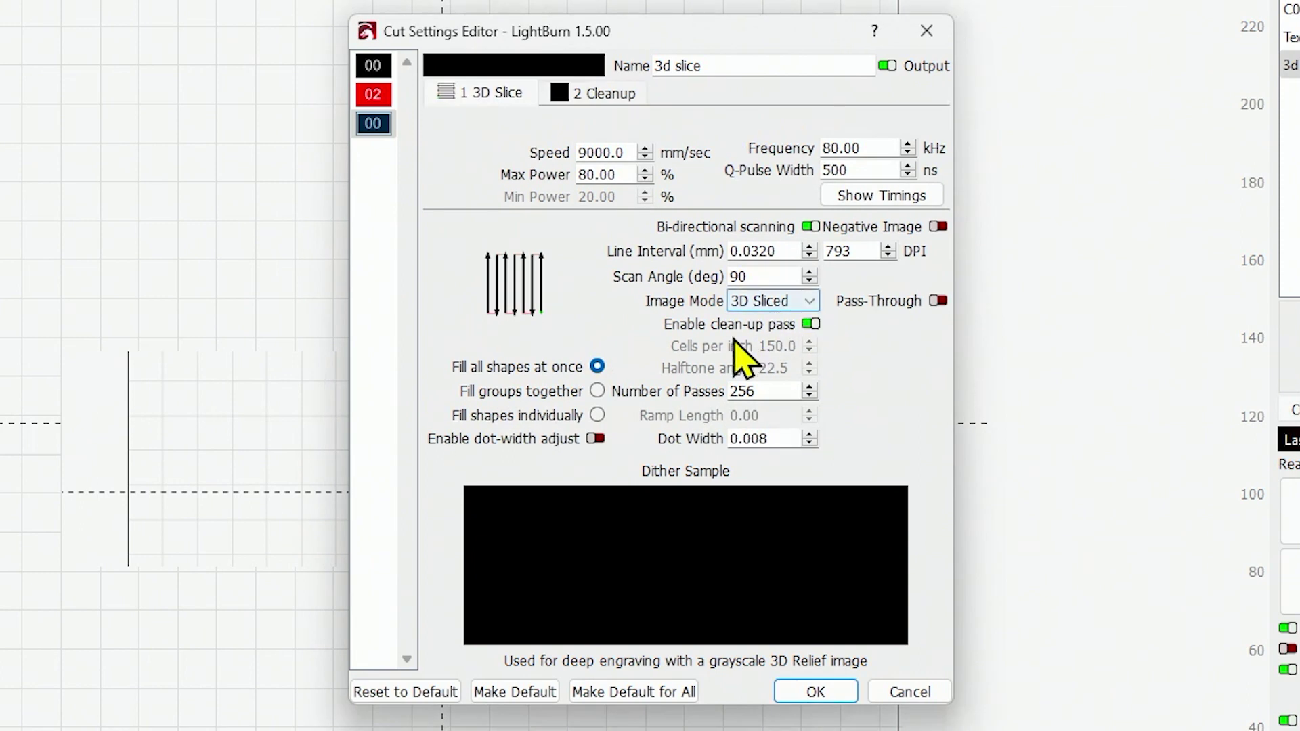
On the 2 Cleanup tab, change Clean after # passes from 20 to 50
click(603, 96)
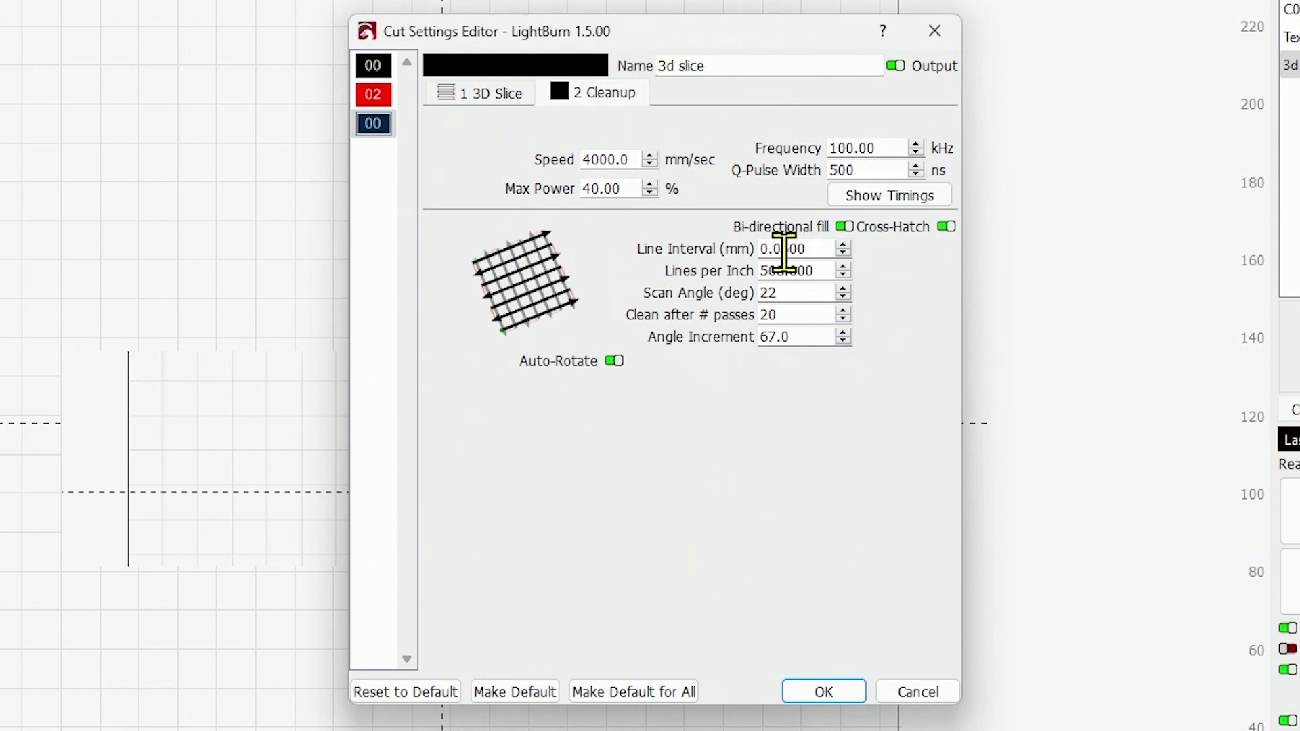
double_click(794, 315)
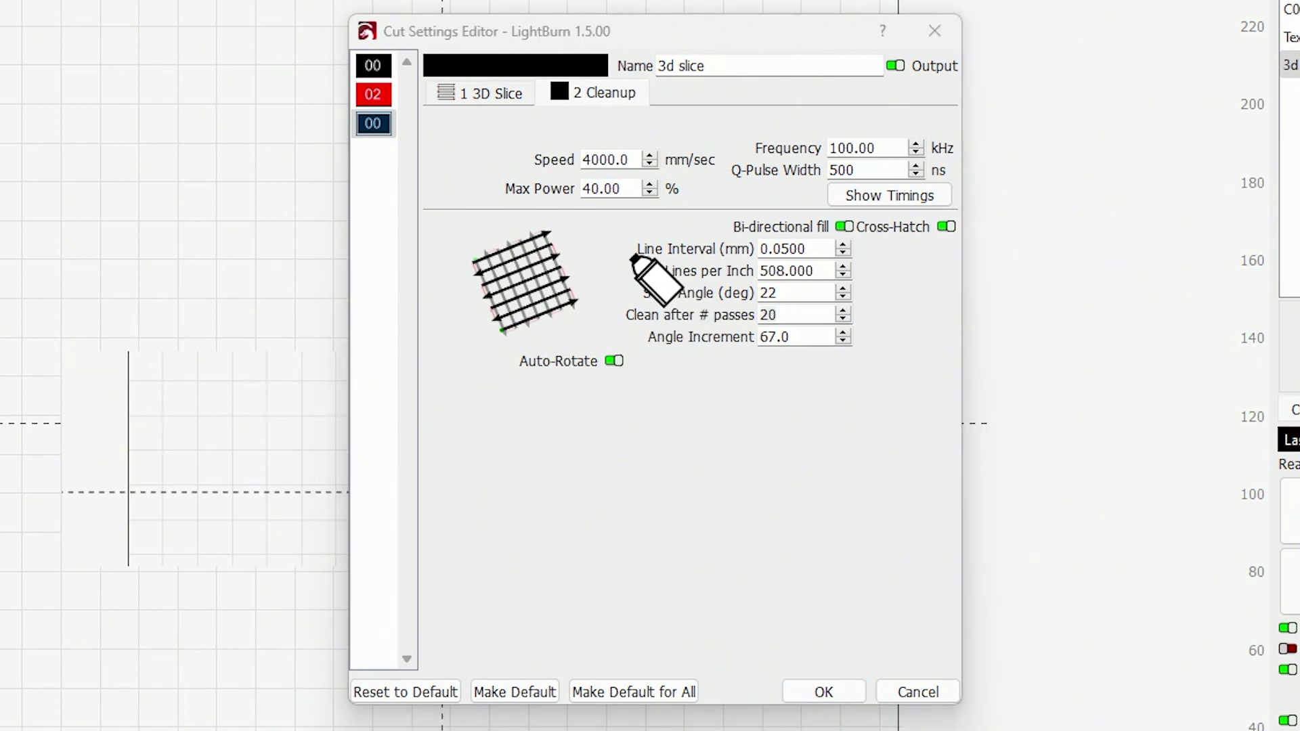
drag(605, 312, 865, 313)
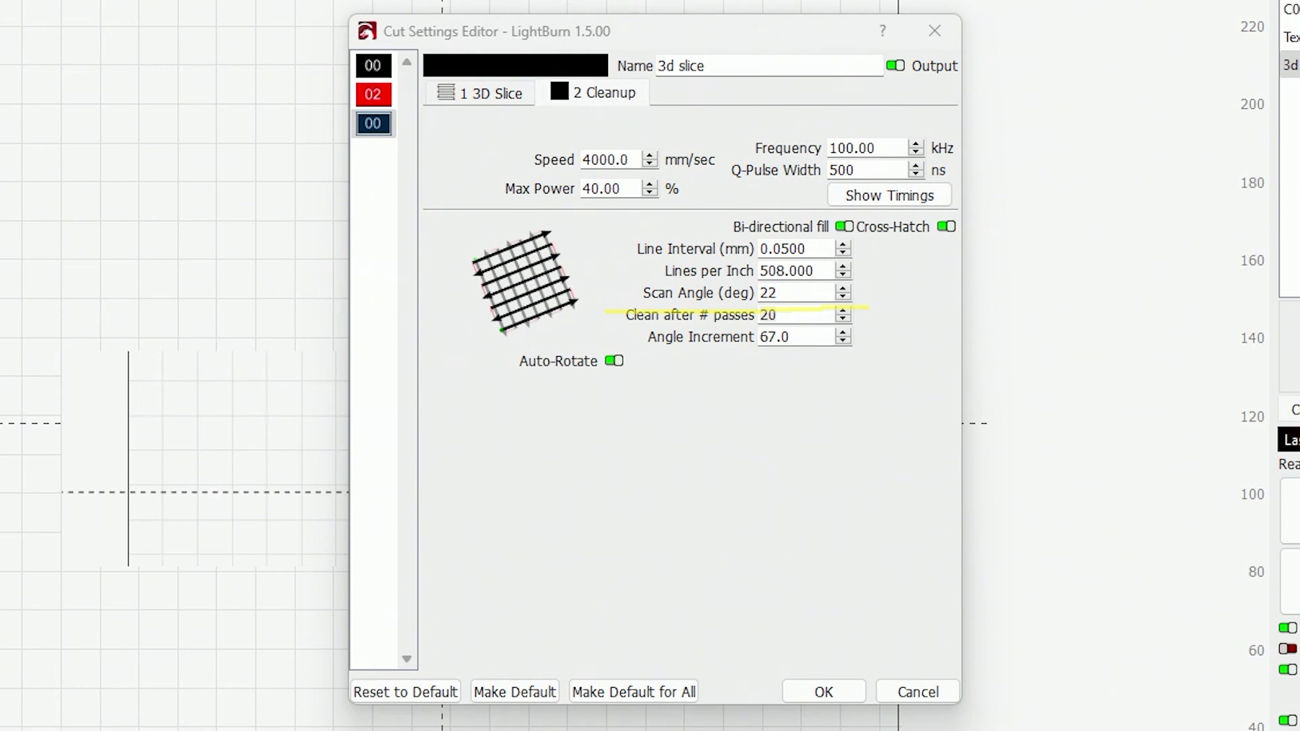
double_click(778, 314)
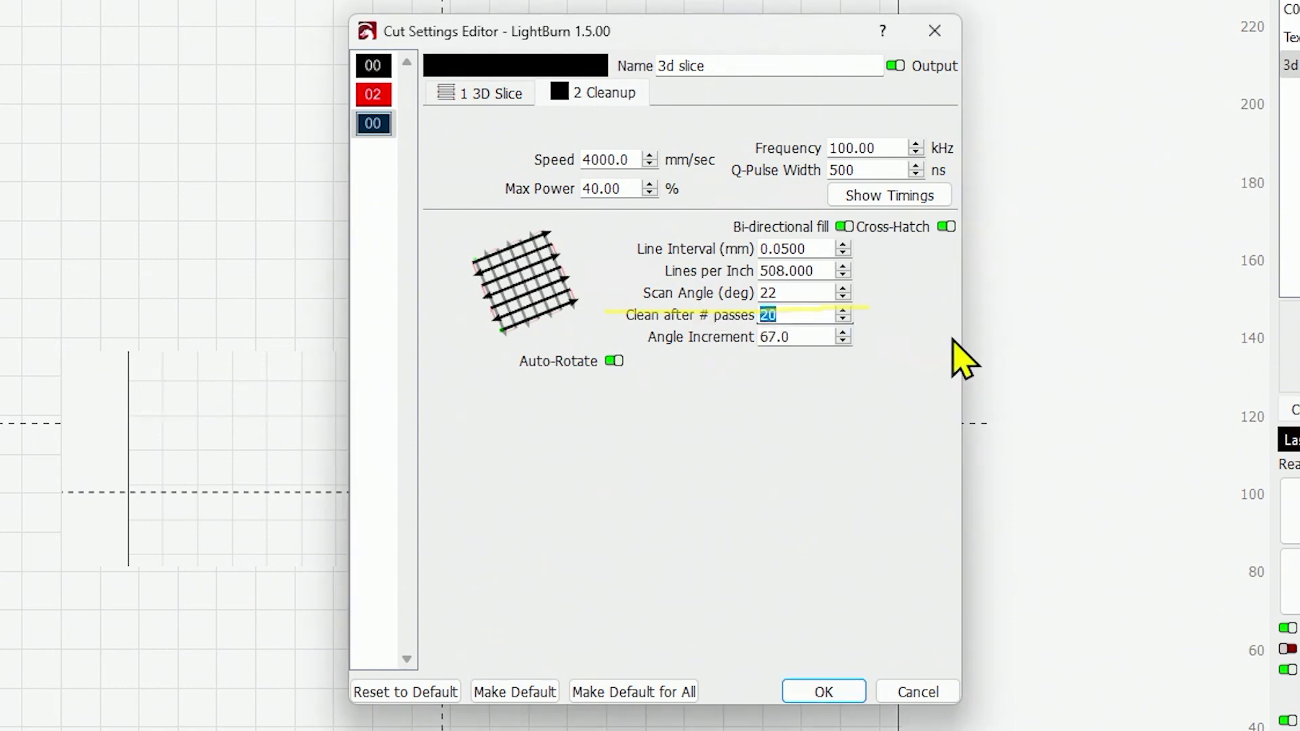
text(10)
drag(778, 315, 749, 319)
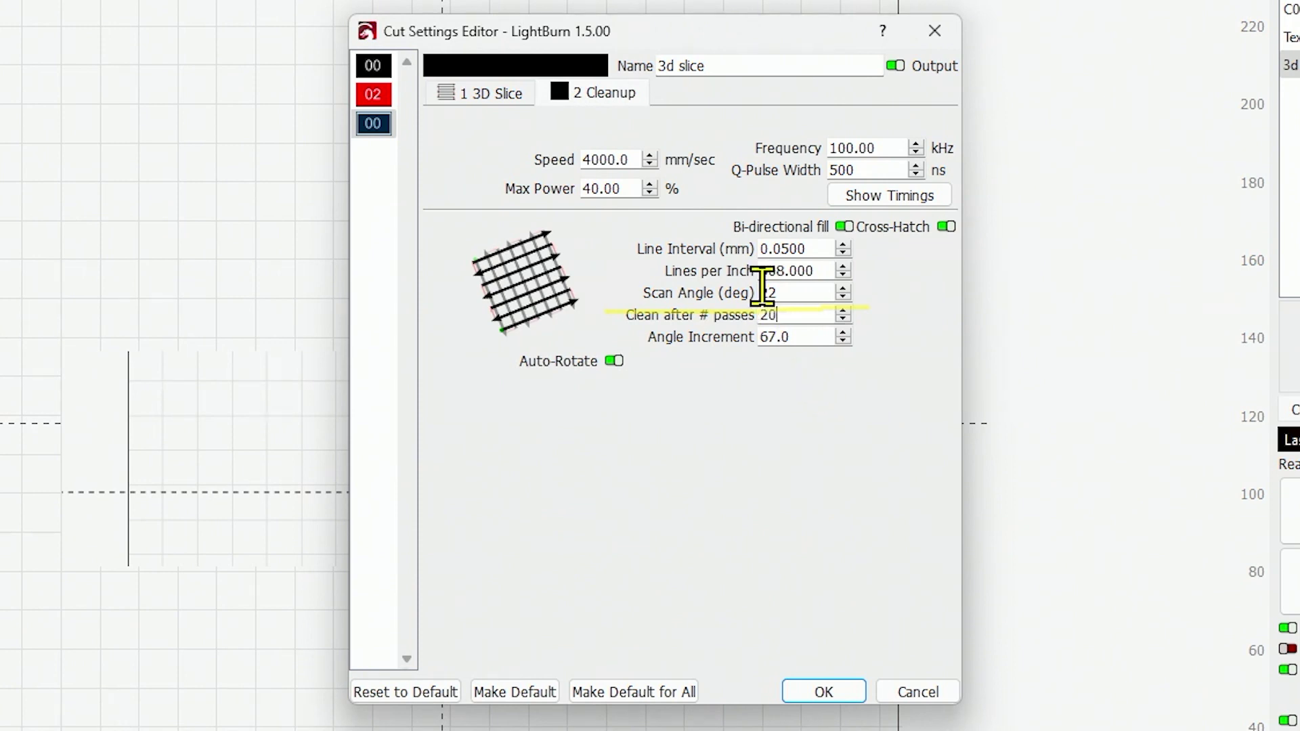
drag(778, 314, 705, 313)
text(50)
key(Tab)
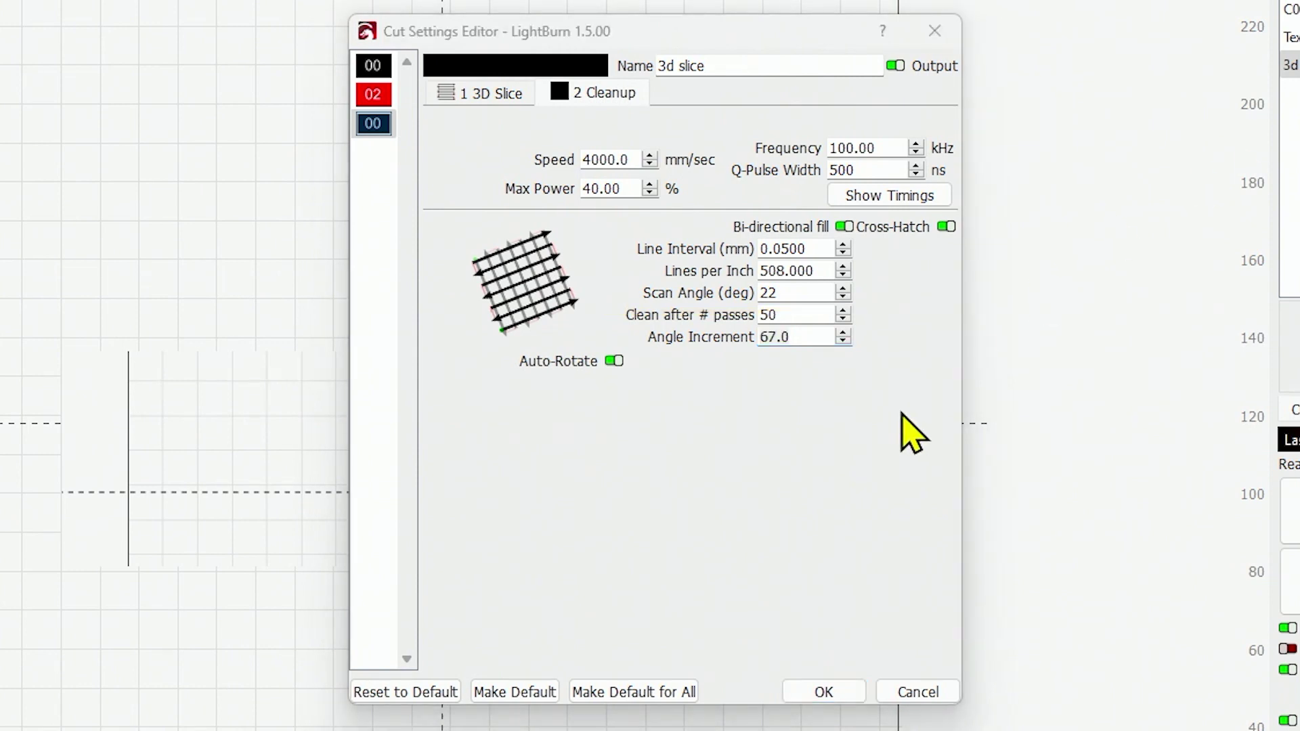
Accept the cut settings with OK and select the Light Source Engraving logo on the canvas
click(827, 691)
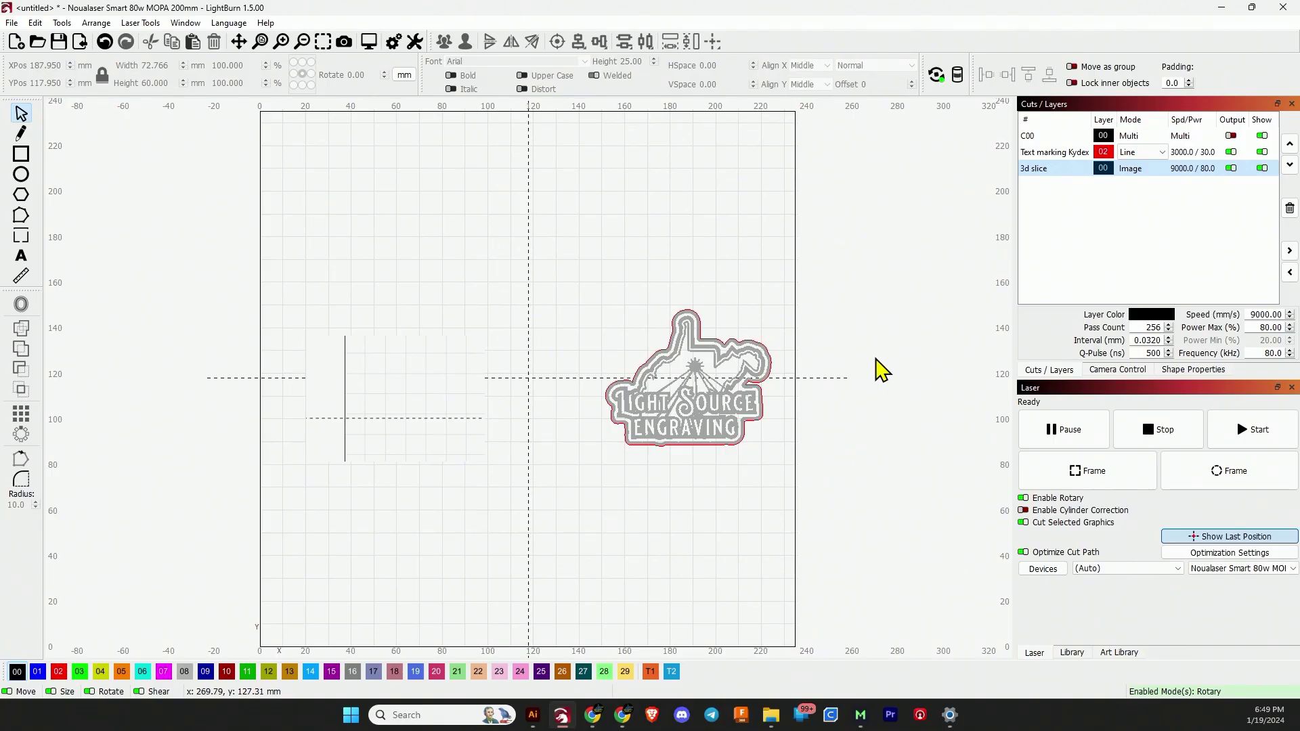
click(694, 401)
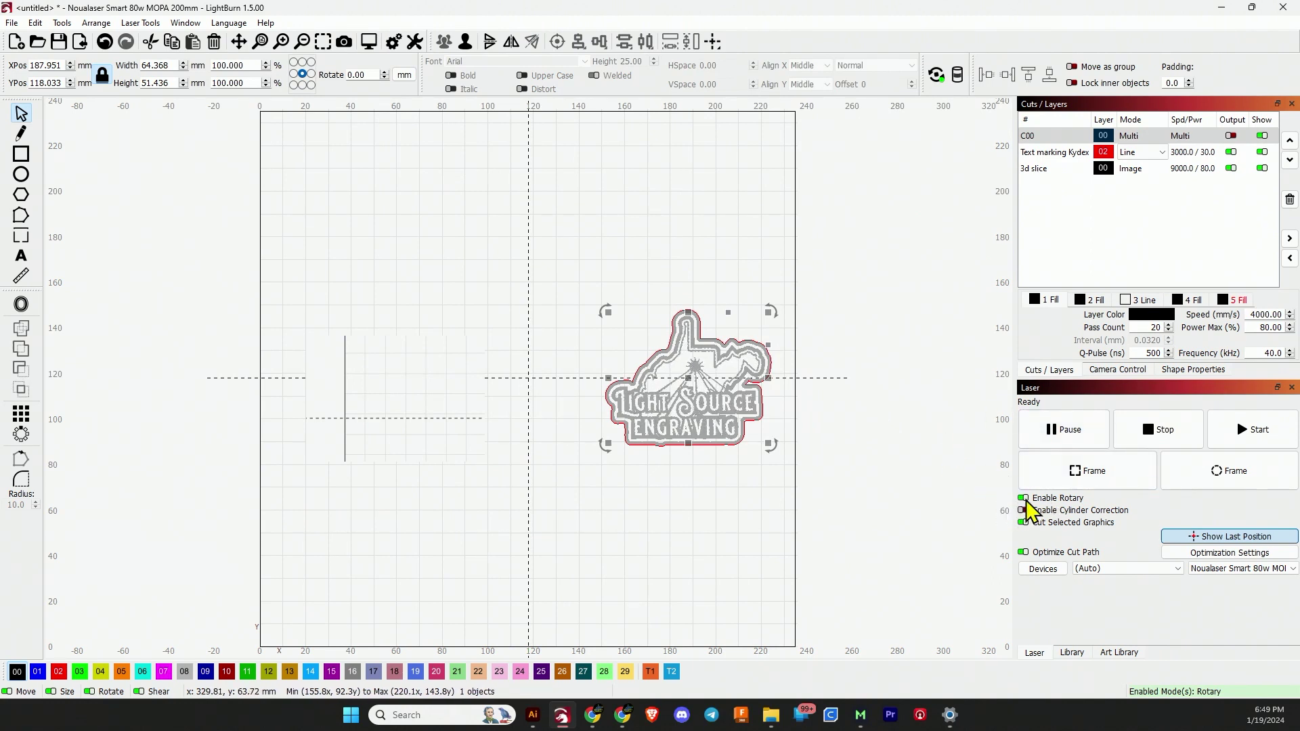
Dismiss the No Layers warning, toggle C00 output on and off, and box-select the whole logo
click(1256, 430)
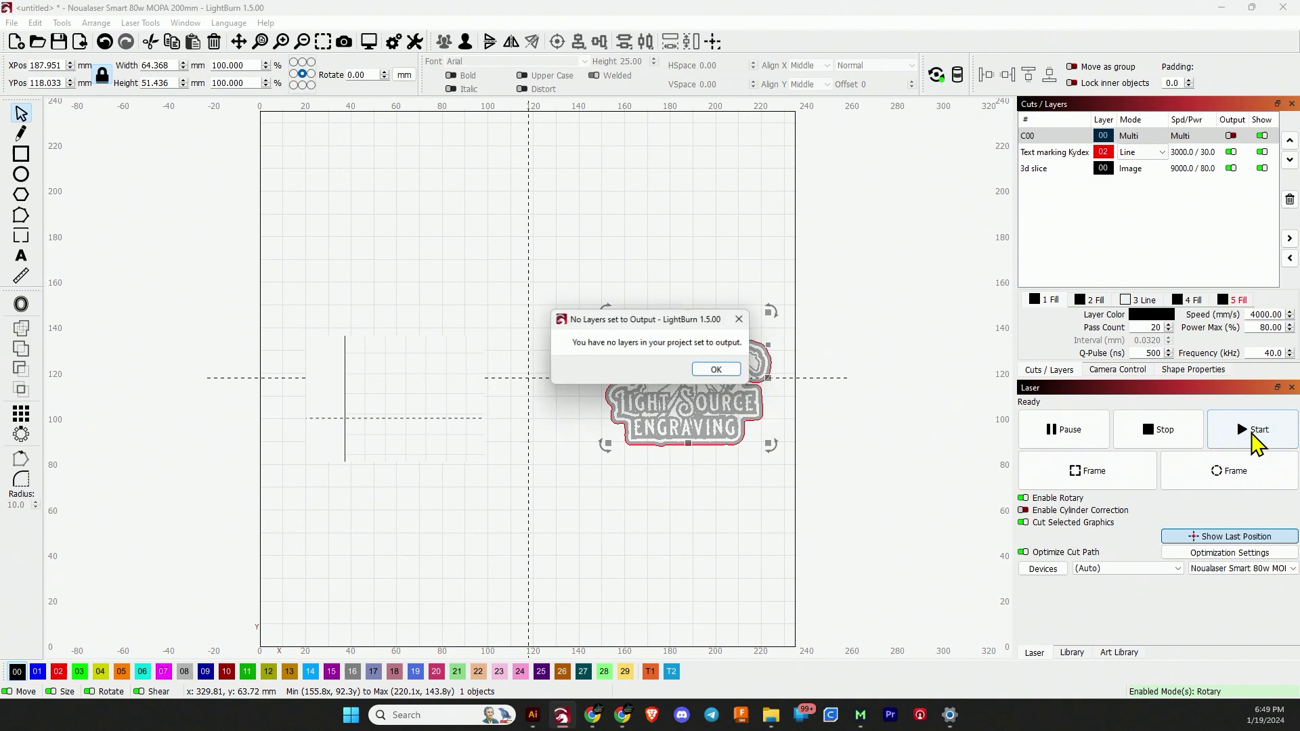
click(719, 371)
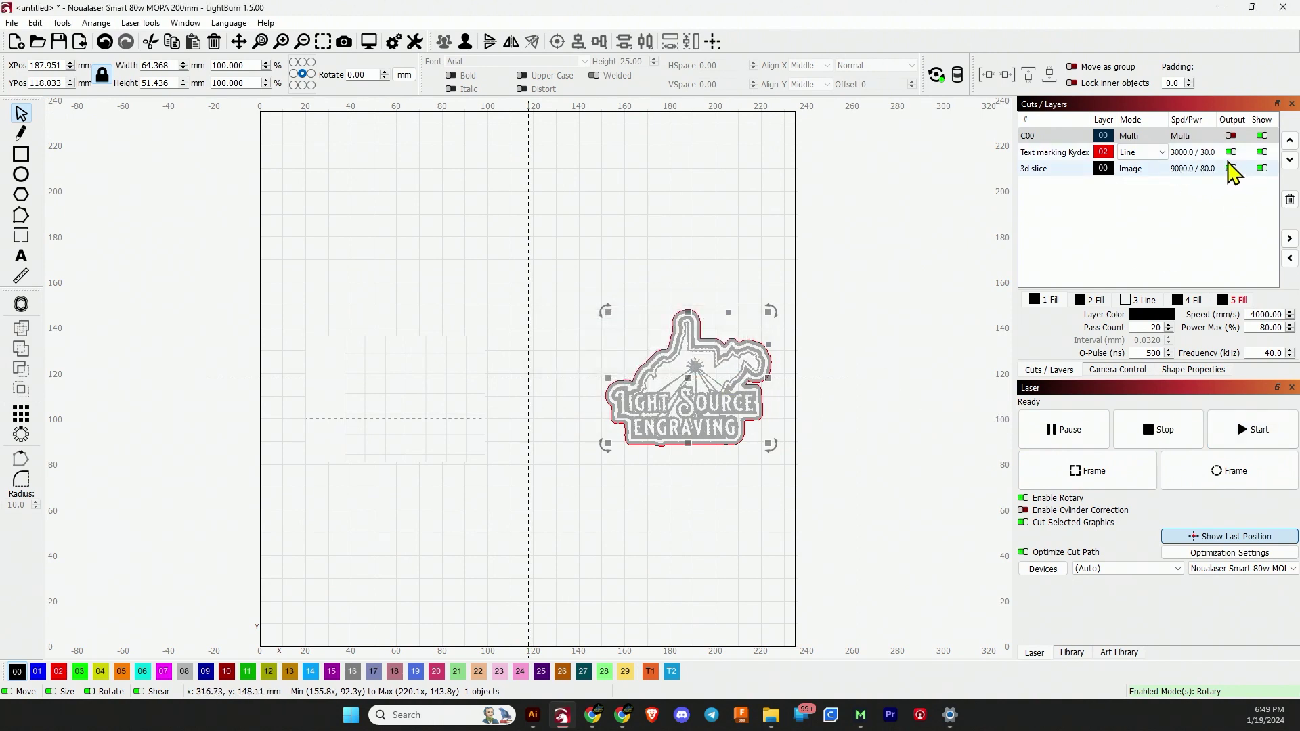
click(1231, 135)
click(1231, 135)
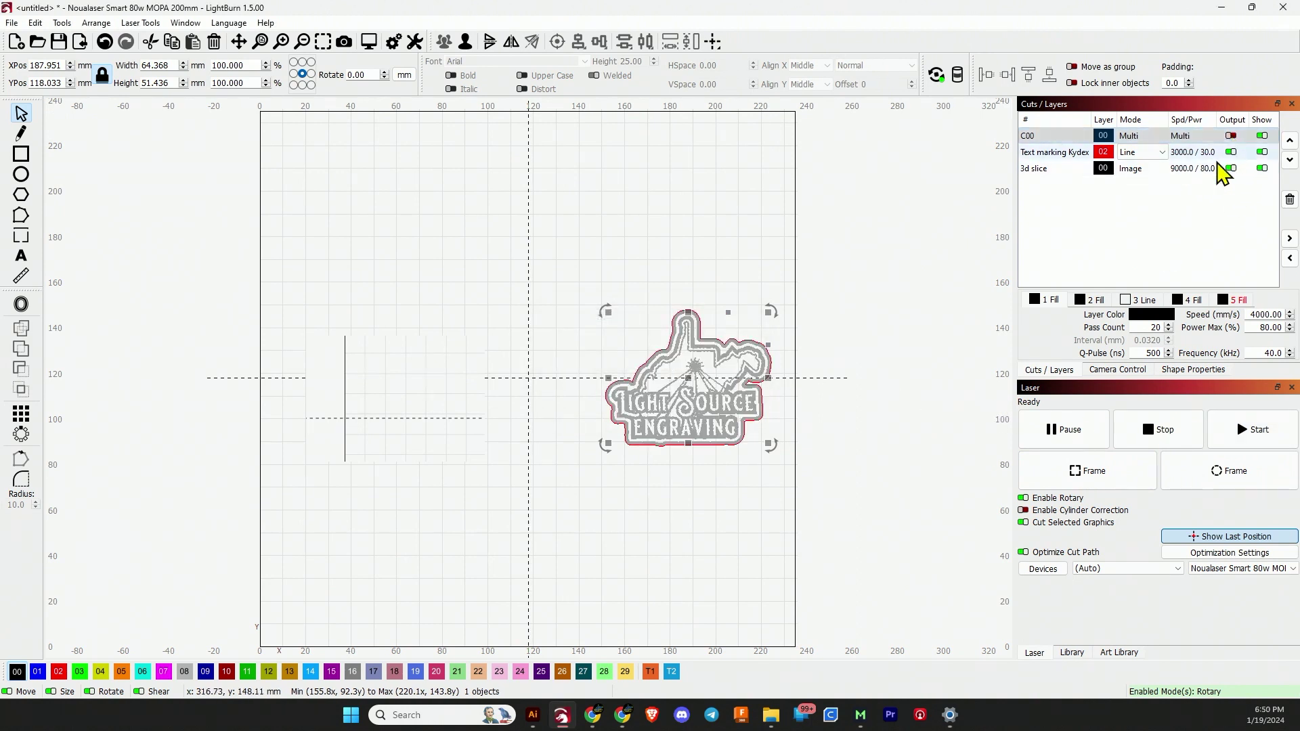
drag(811, 480, 571, 271)
Open Rotary Marking and switch off 'Run whole shapes, if possible'
click(1246, 433)
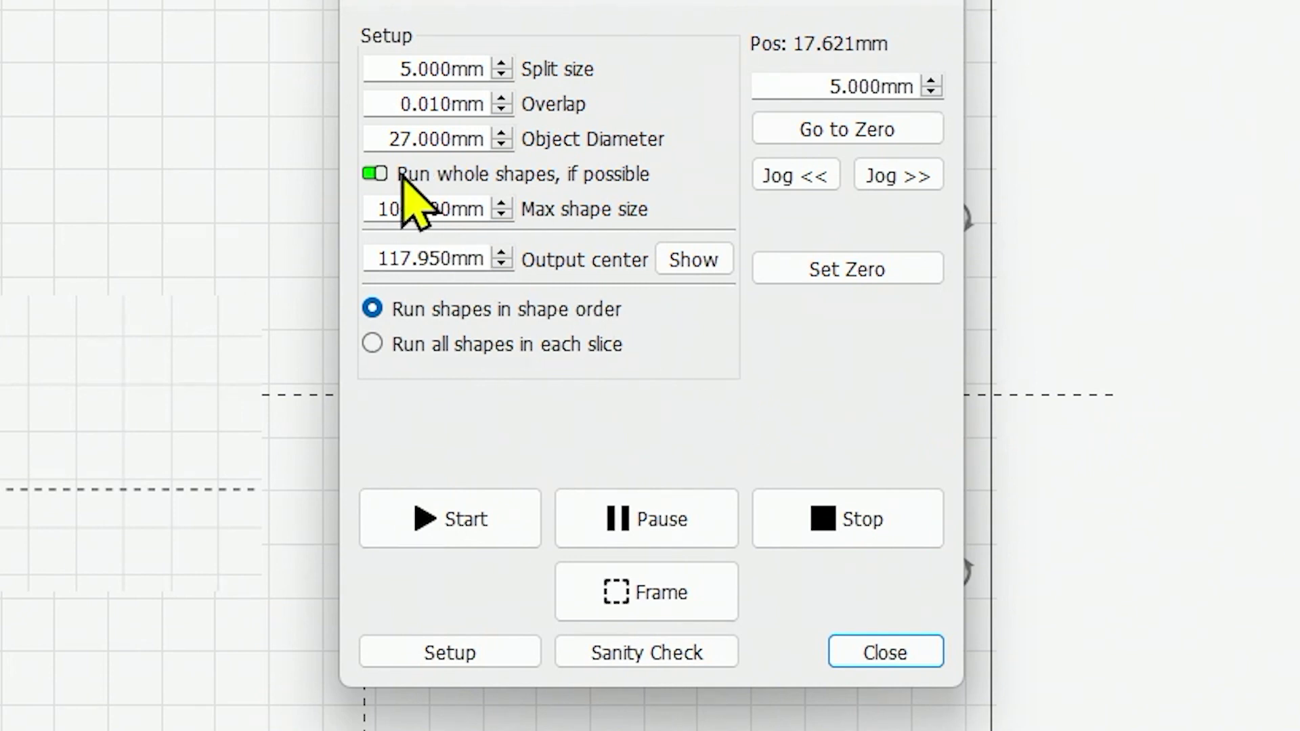
click(374, 174)
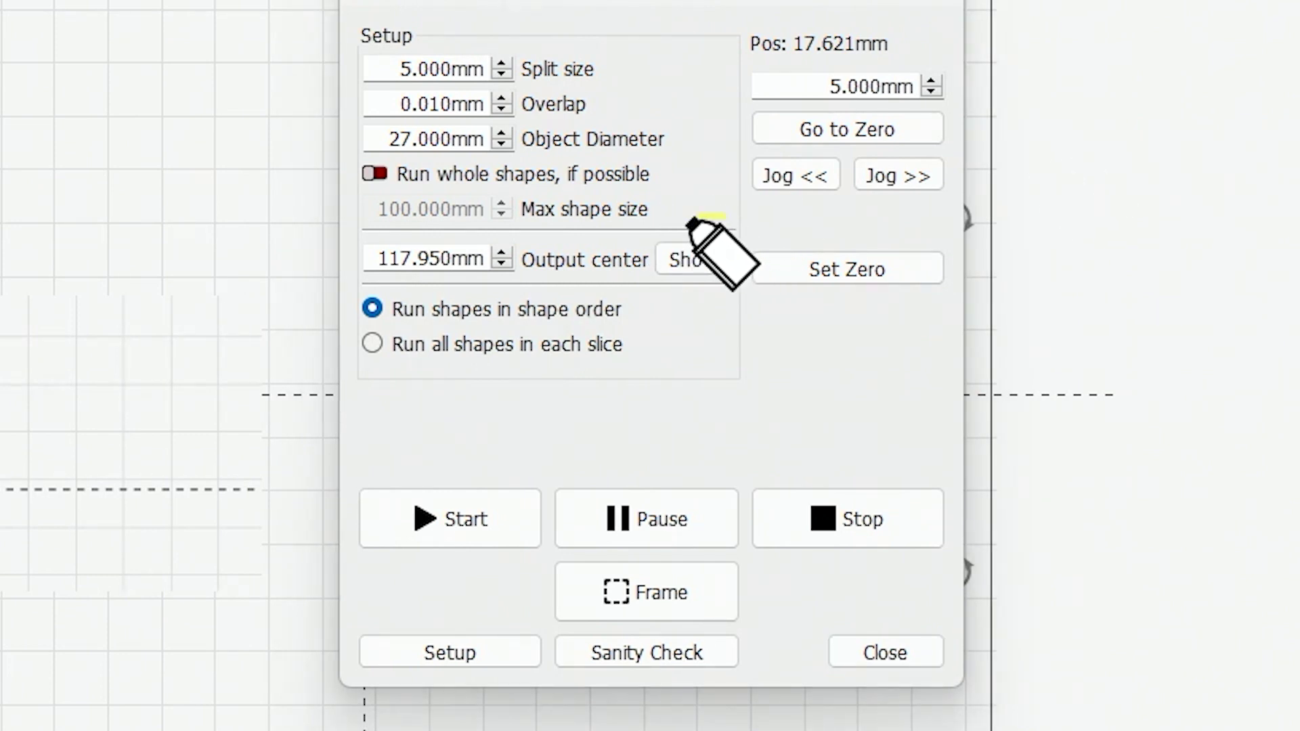
mouse_move(679, 220)
mouse_down()
mouse_move(533, 223)
mouse_move(506, 248)
mouse_move(520, 284)
mouse_move(631, 303)
mouse_move(728, 289)
mouse_move(742, 262)
mouse_move(729, 230)
mouse_move(695, 209)
mouse_move(602, 213)
mouse_move(636, 263)
mouse_move(652, 228)
mouse_up()
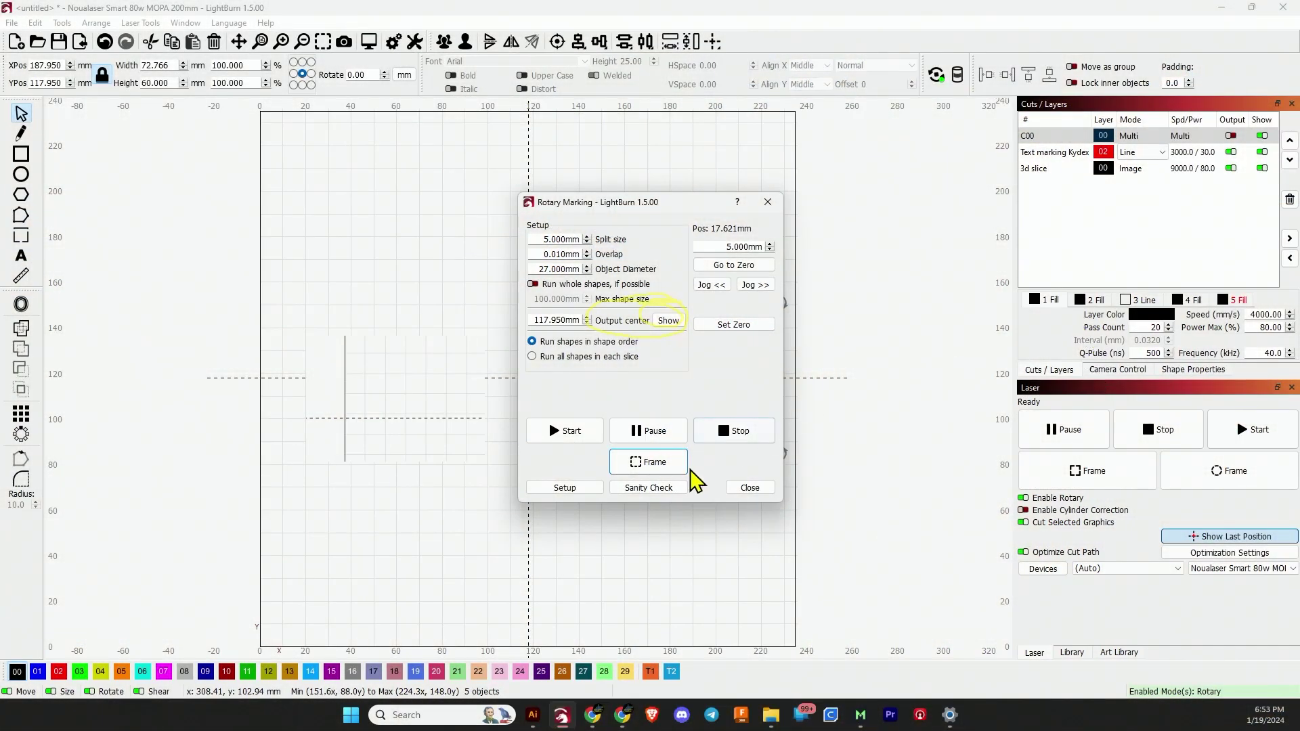
Frame the logo slice by slice in Rotary Framing, then close the framing window
click(654, 466)
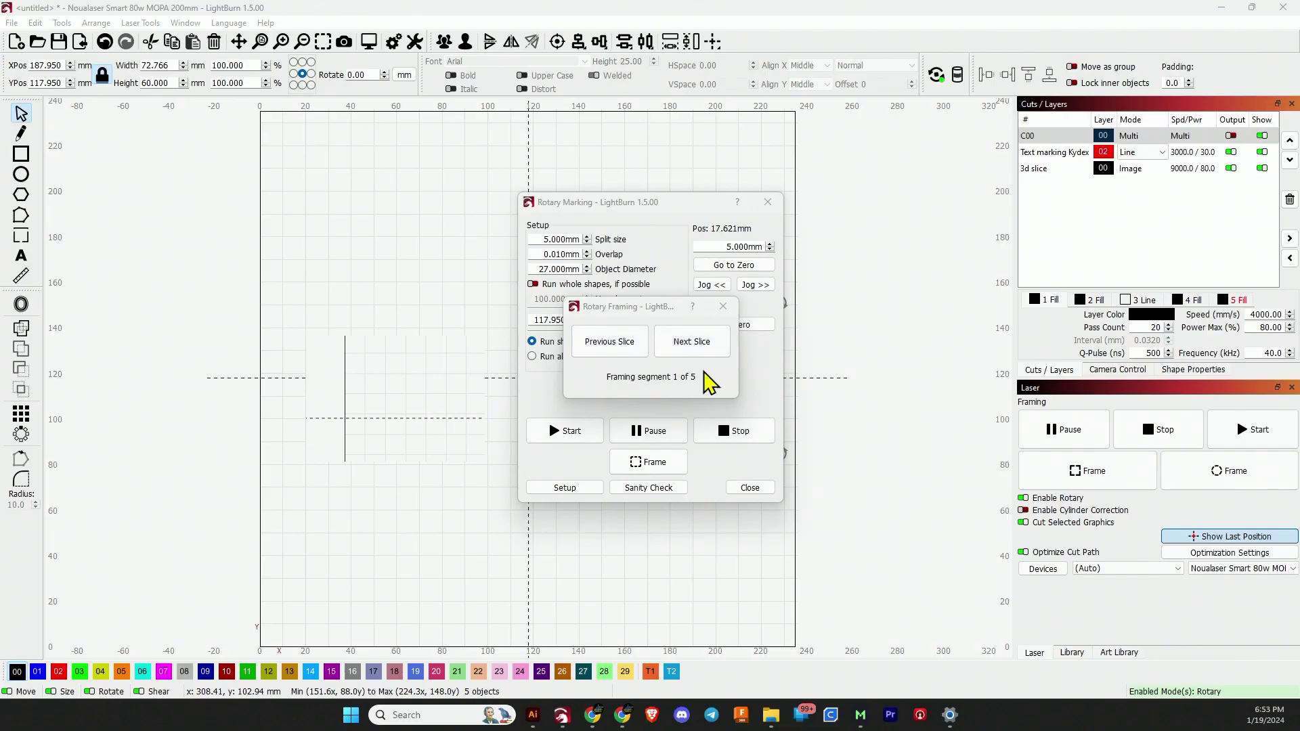
click(723, 306)
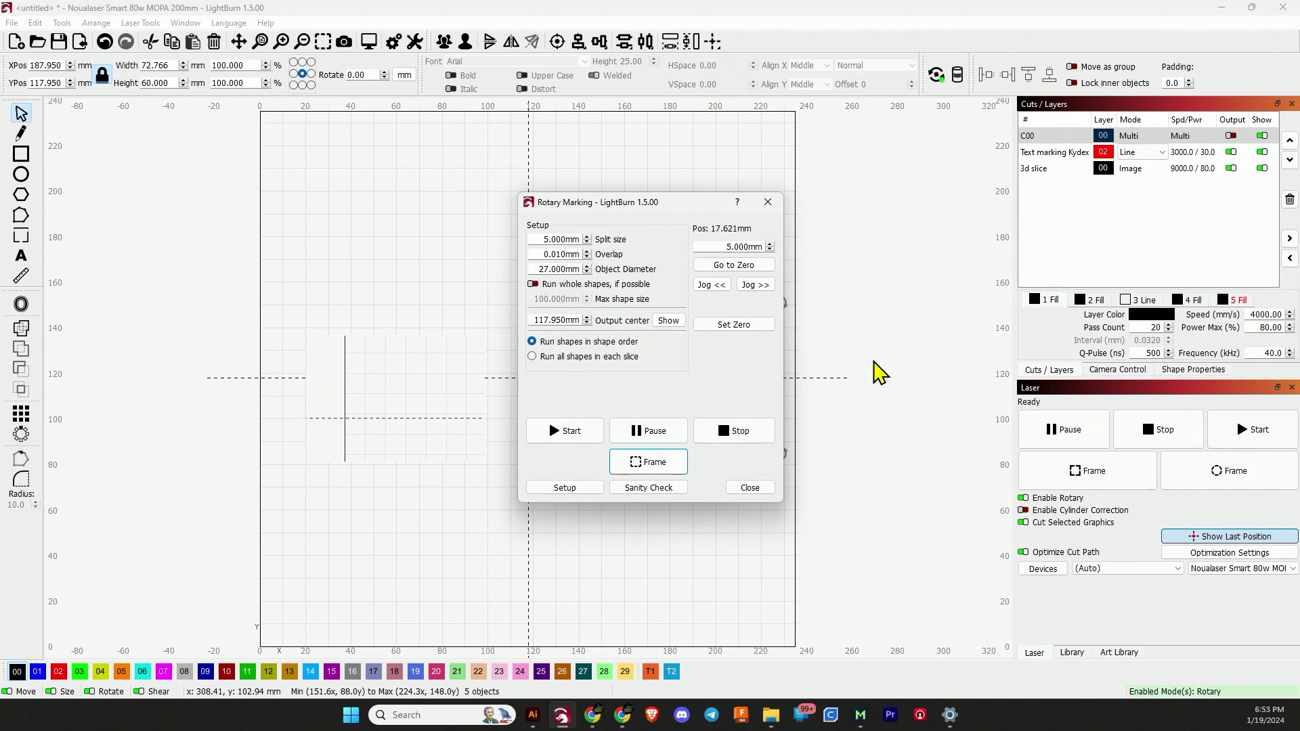
Close Rotary Marking, select the Light Source Engraving logo, and open the Laser Tools menu
click(764, 489)
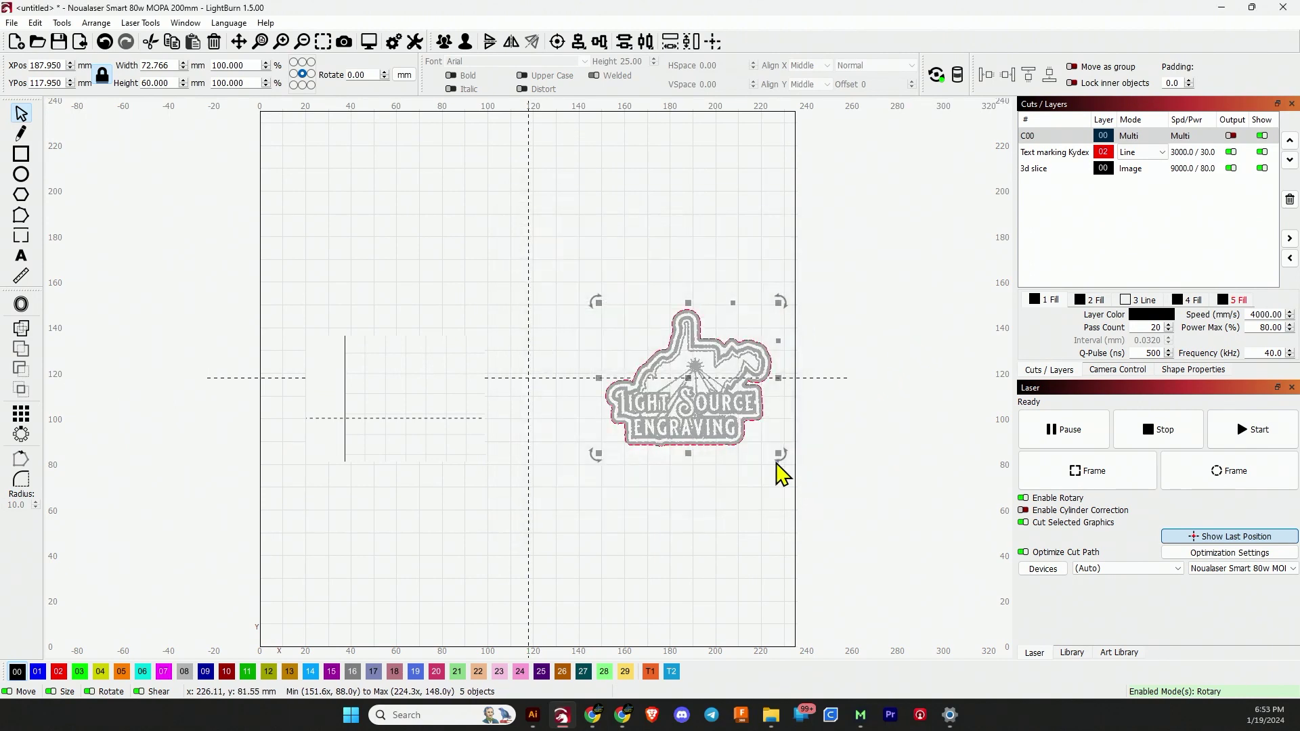
click(827, 429)
click(737, 406)
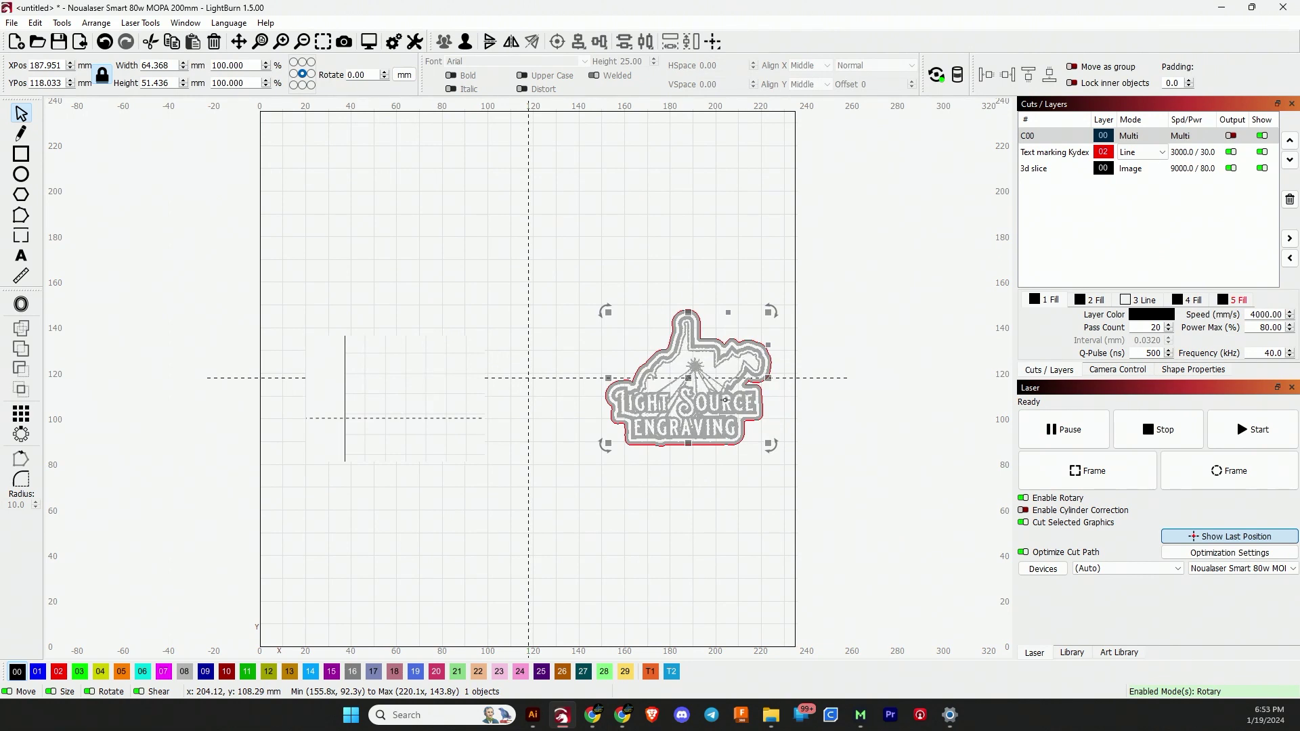
click(139, 24)
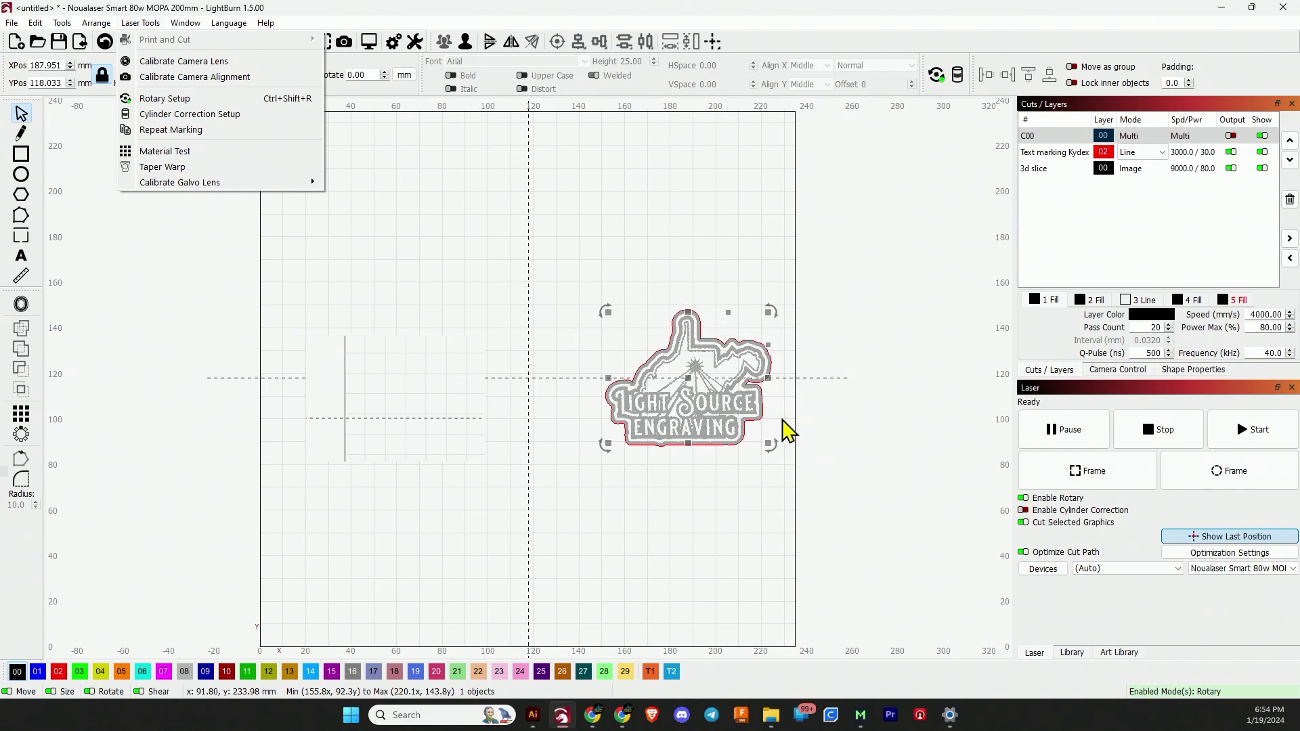
click(816, 427)
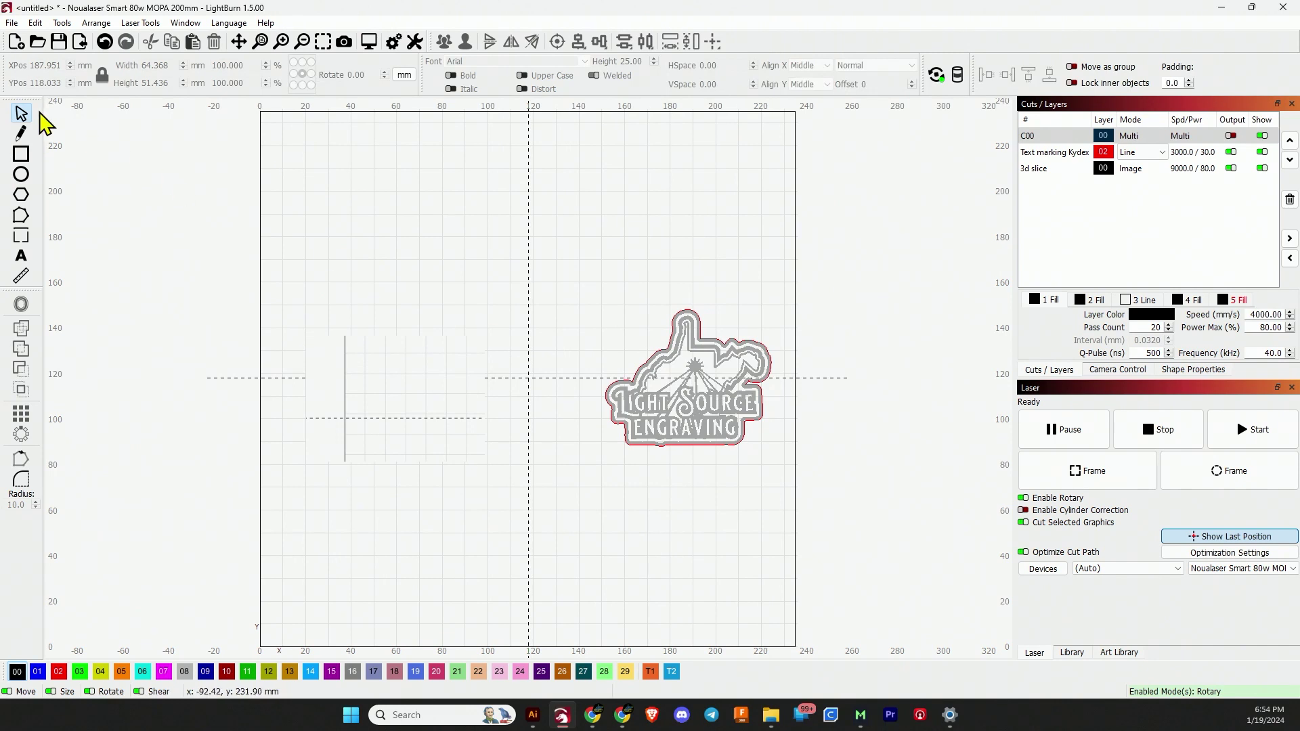
click(734, 400)
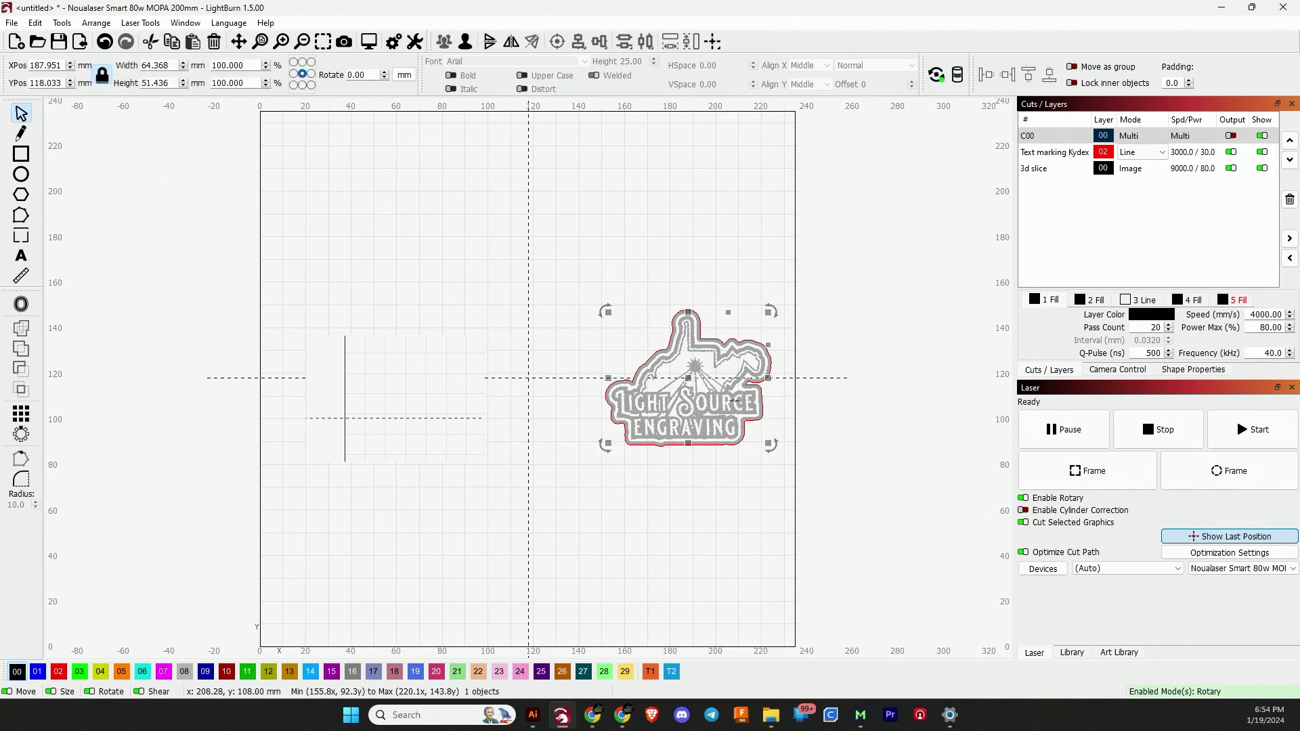
click(146, 22)
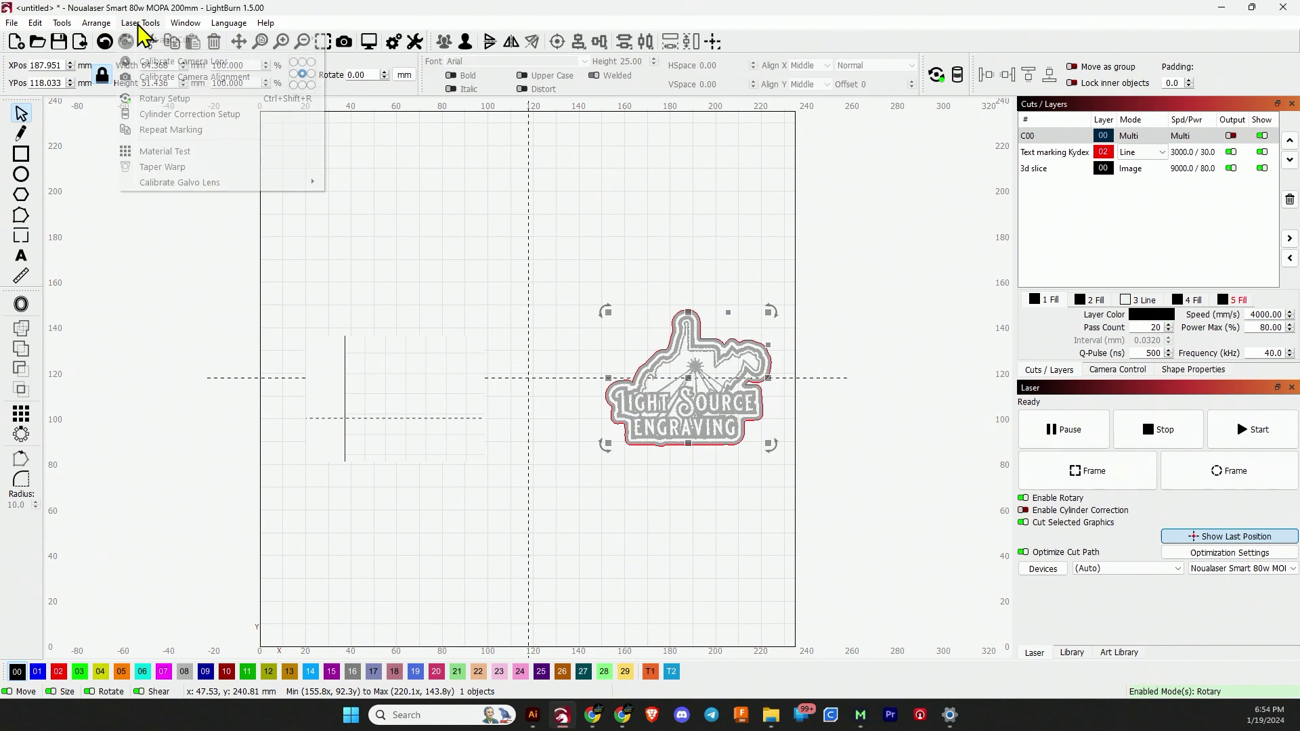
In Taper Warp, enter top diameter 75 mm, length 175 mm and bottom diameter 45 mm
click(163, 168)
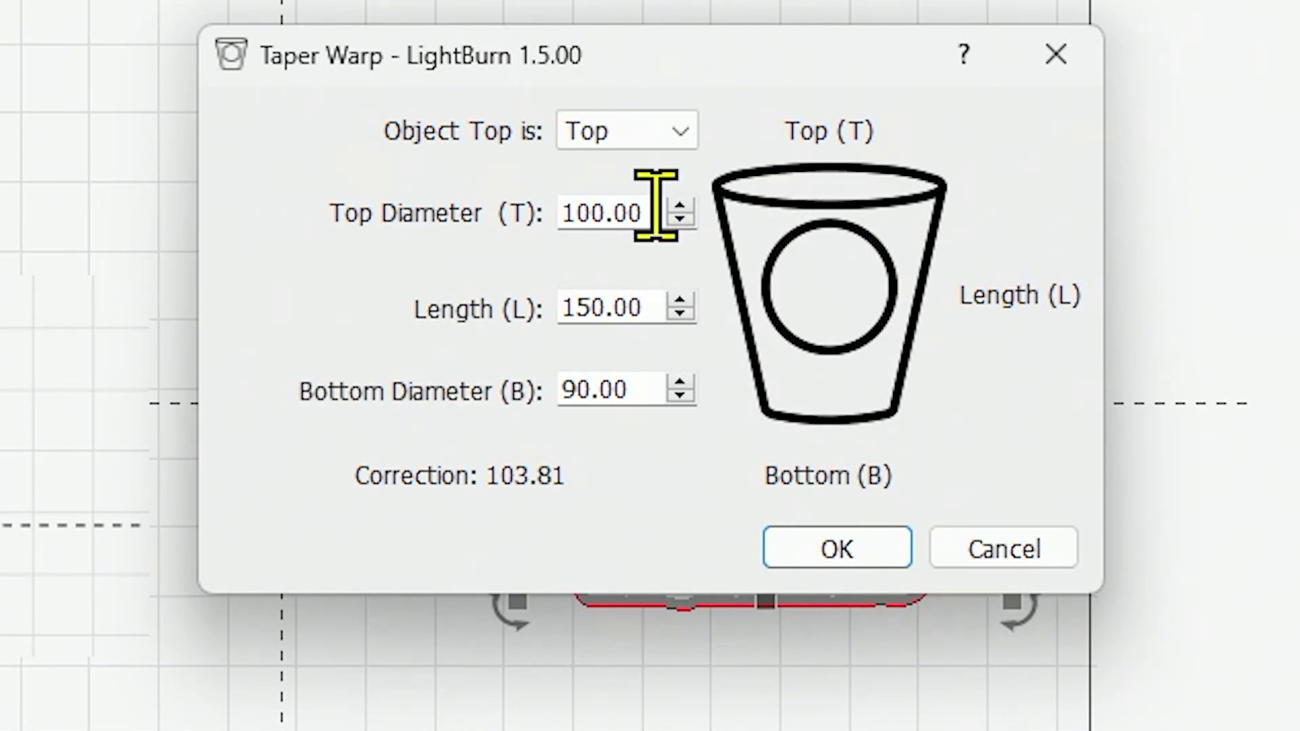
drag(655, 207, 512, 213)
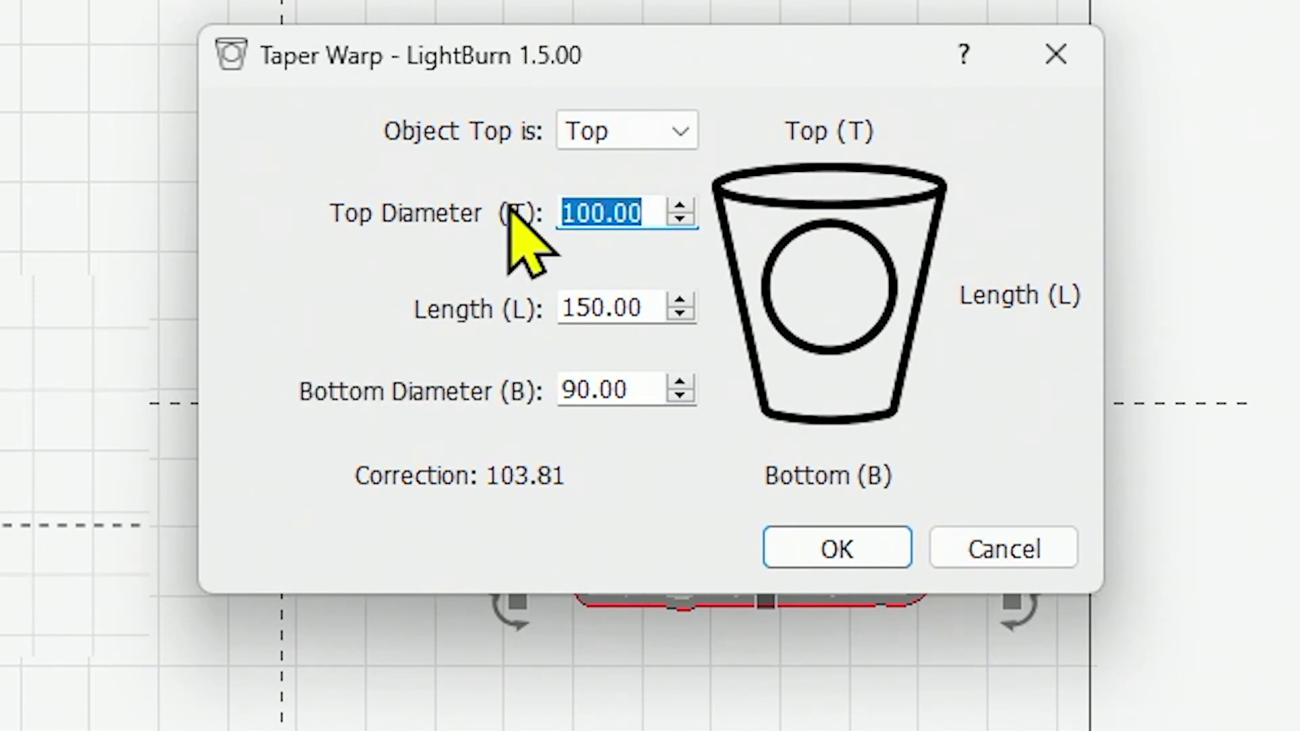
text(75)
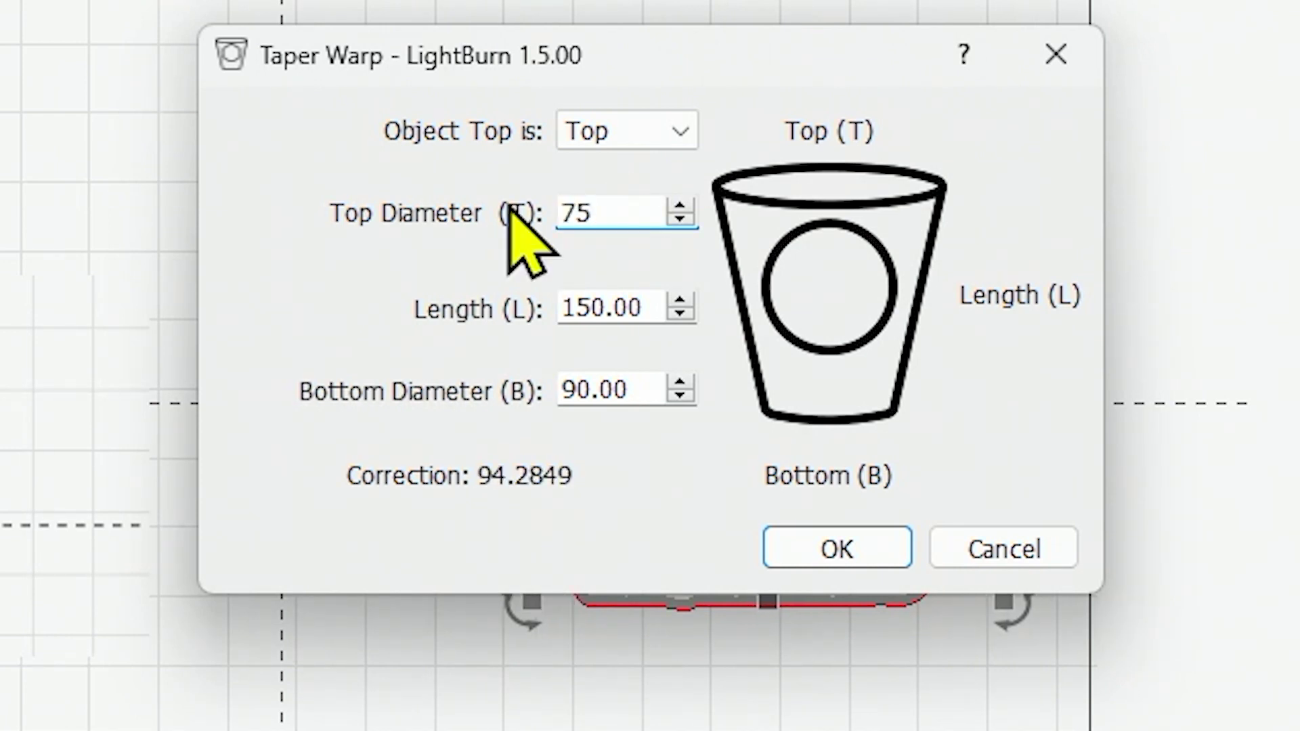
drag(654, 308, 569, 295)
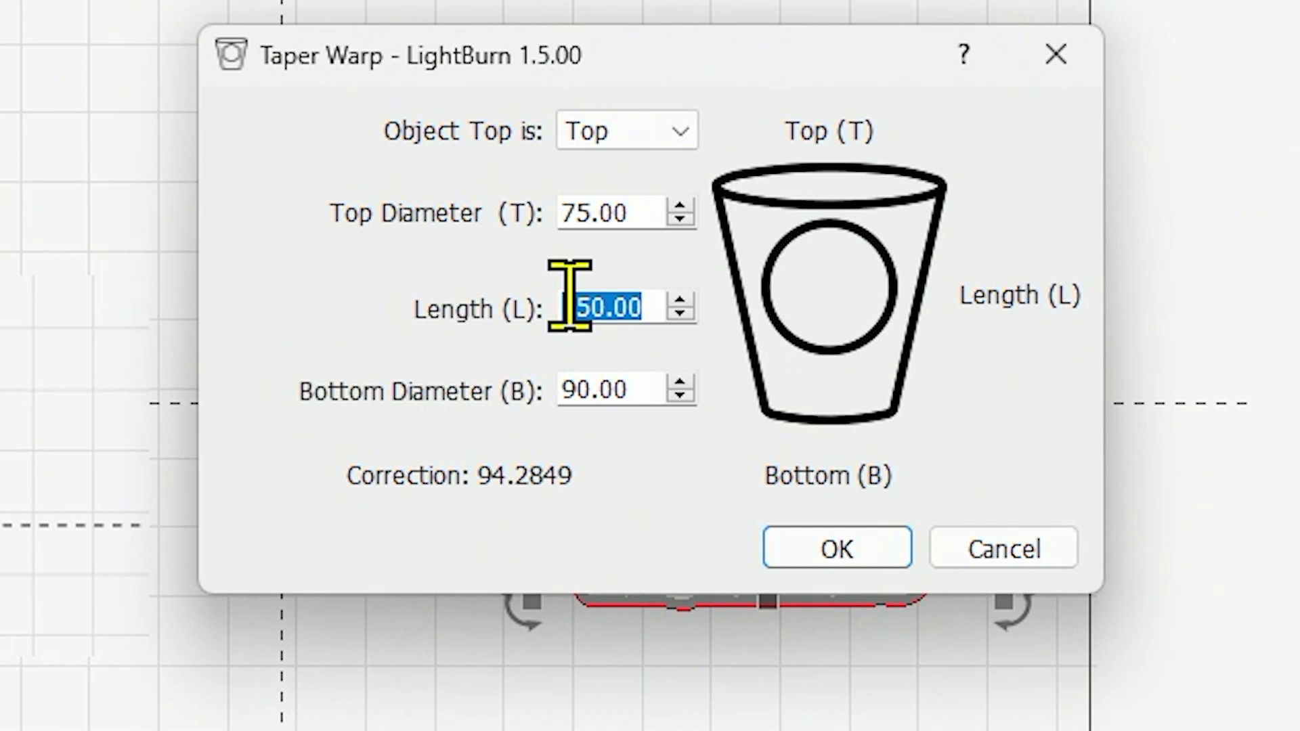
key(BackSpace)
text(75)
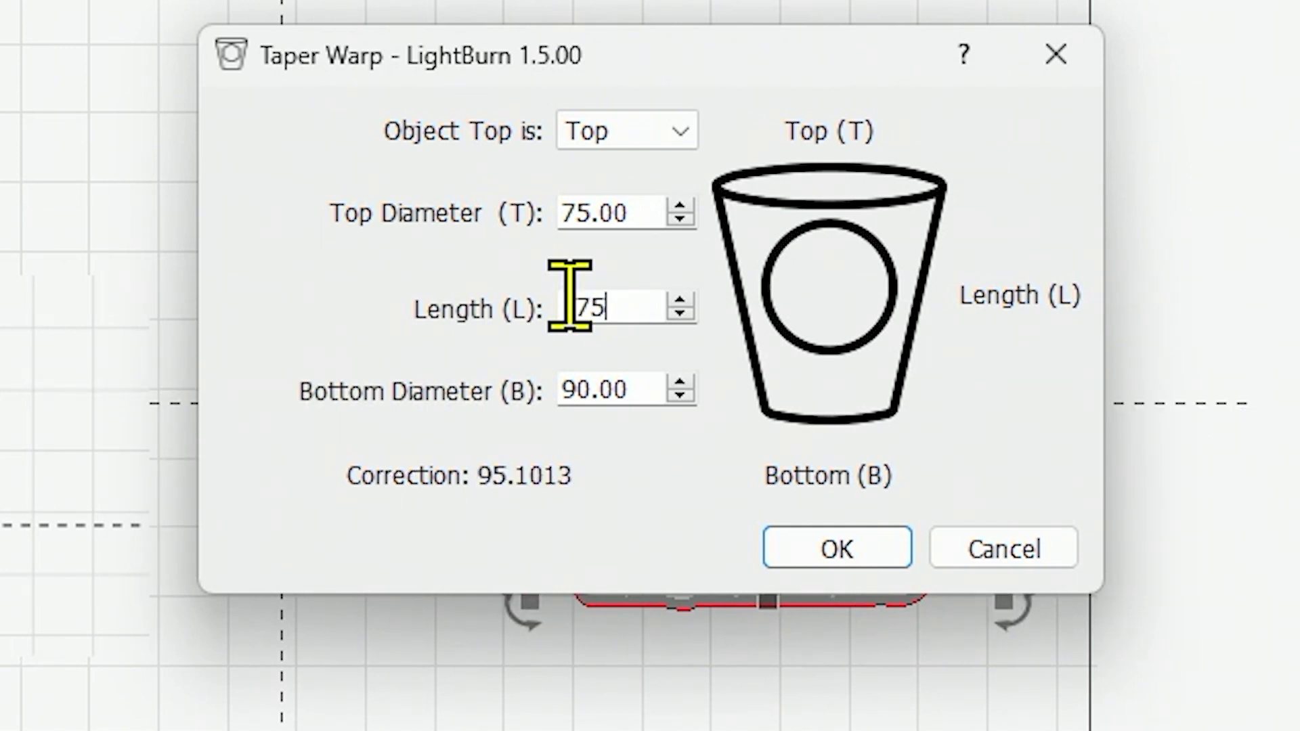
key(Tab)
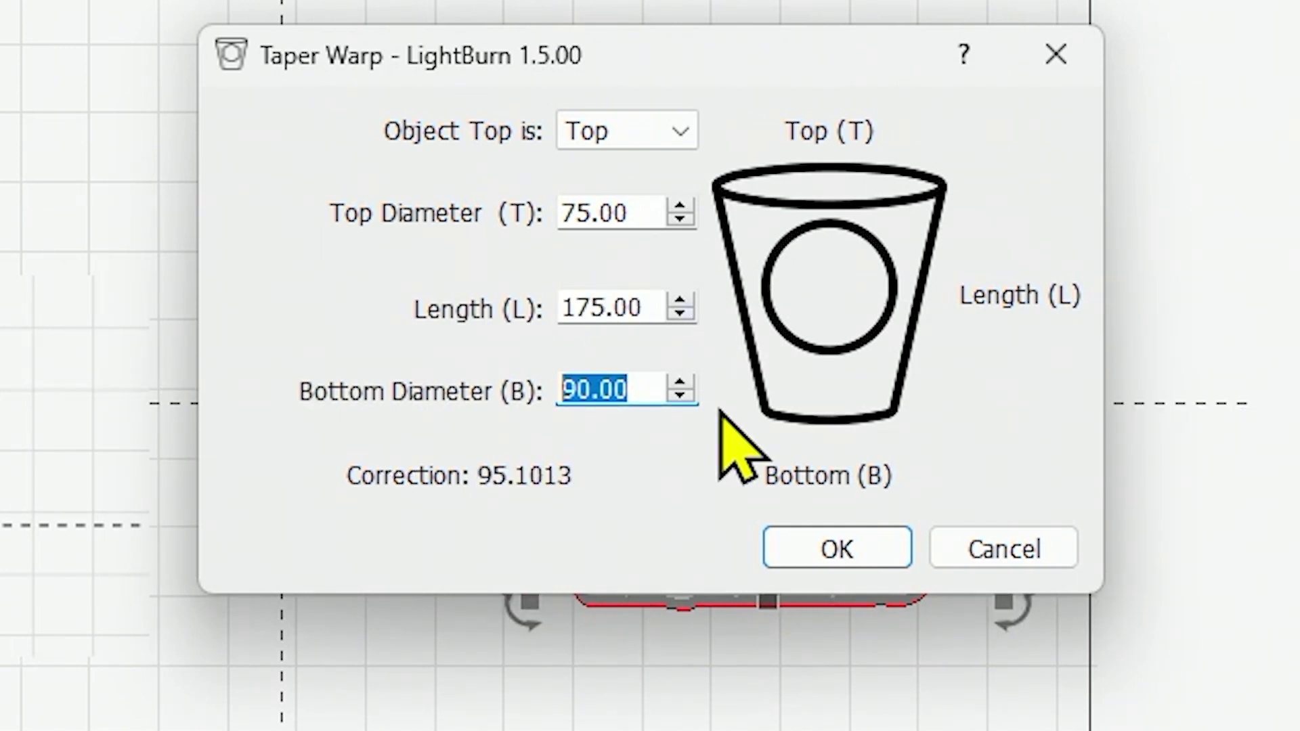
text(45)
key(Tab)
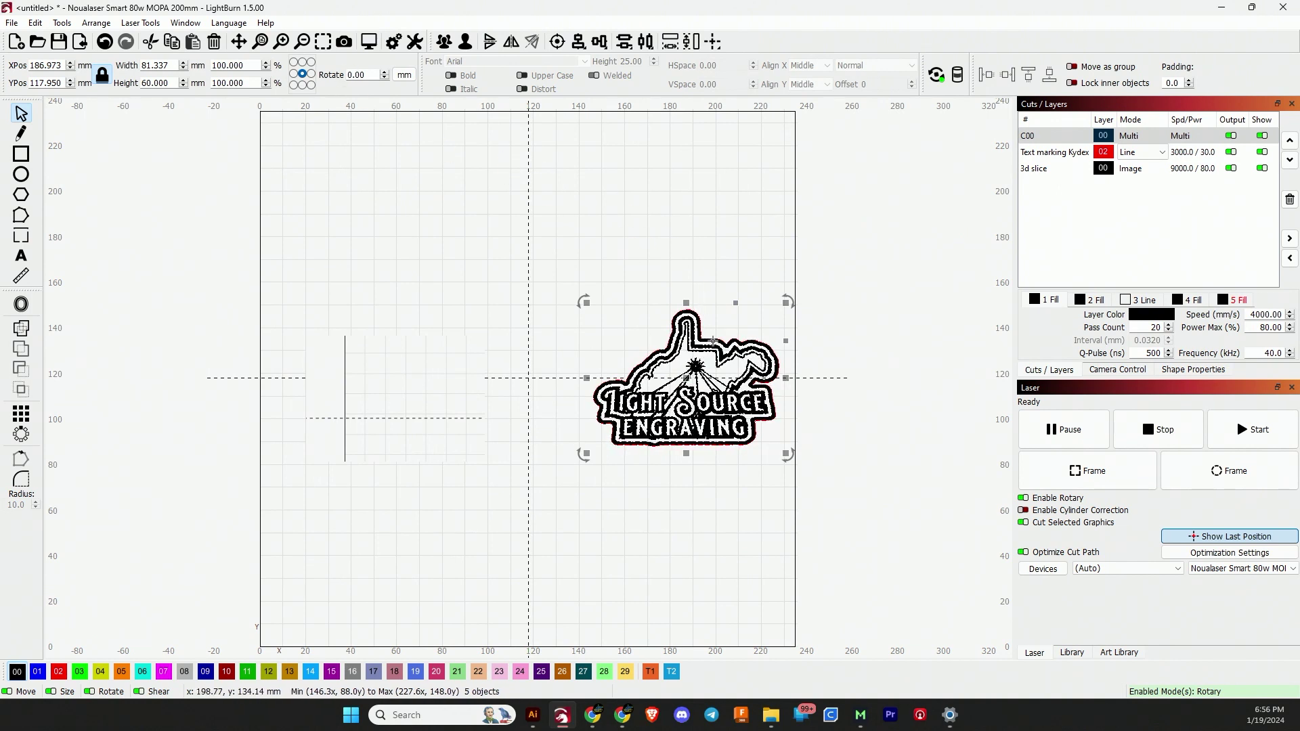
Enable cylinder correction with 400 mm mirror distance and 88 mm object diameter, then confirm
click(140, 22)
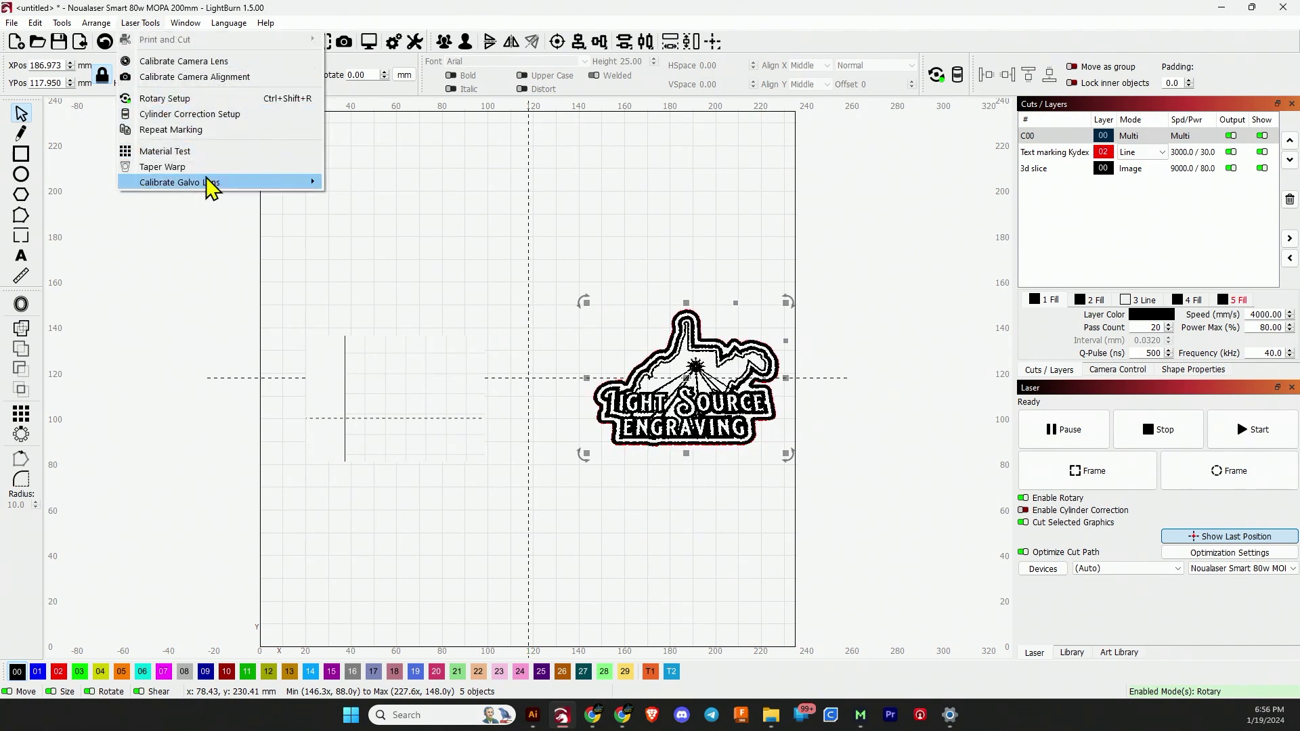
click(216, 115)
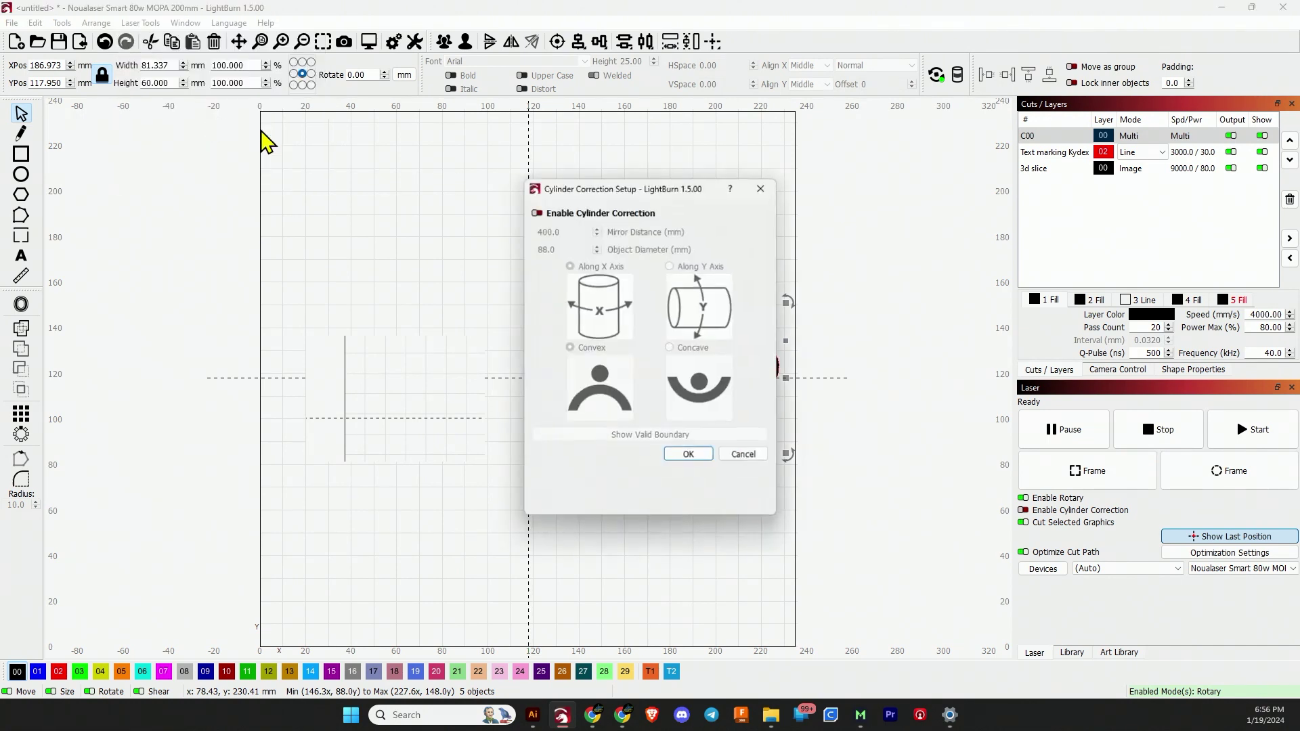
click(537, 213)
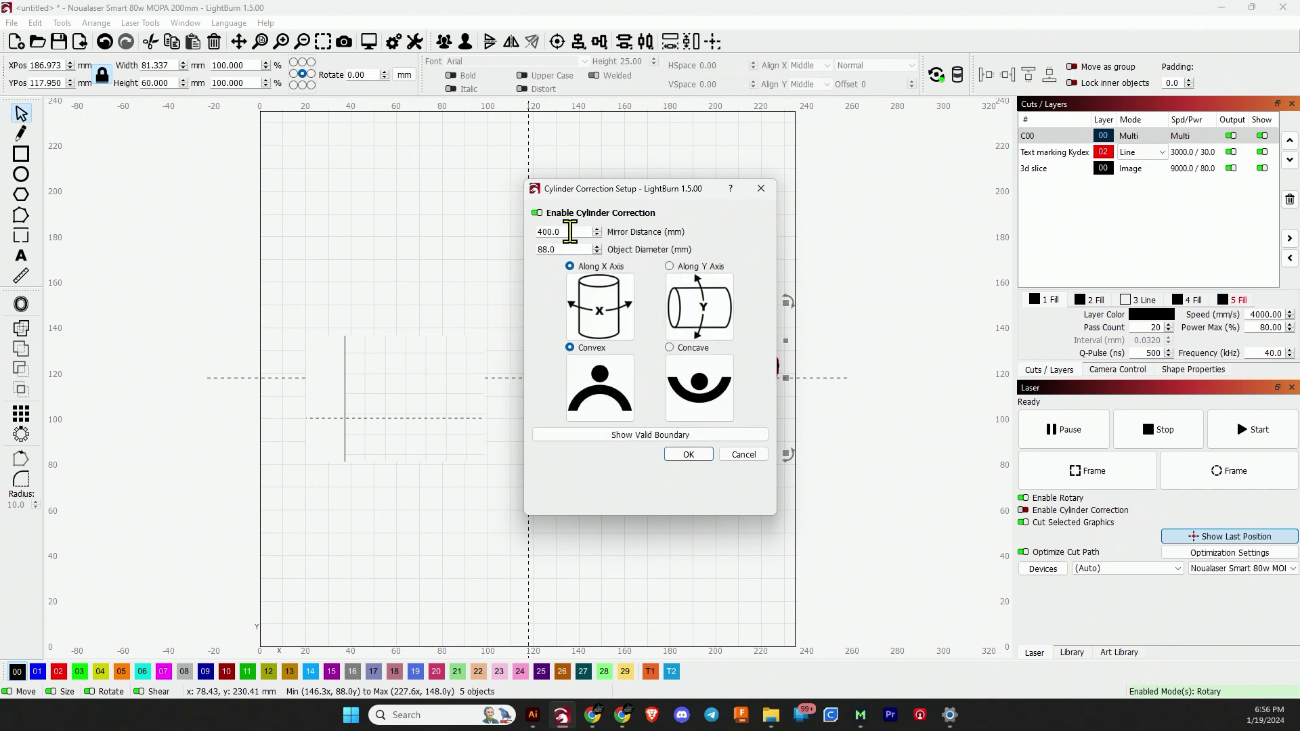
double_click(552, 247)
click(689, 454)
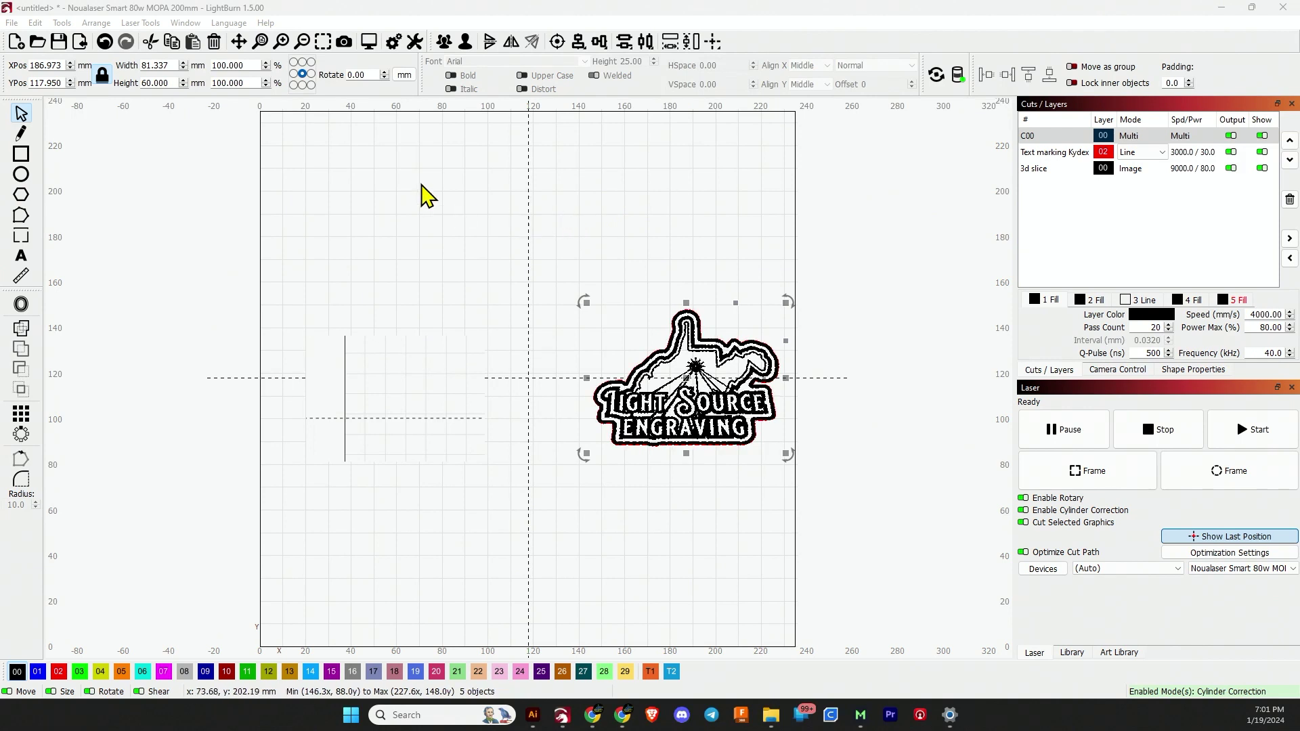
Deselect the logo and launch 9 Point Correction (Easy): 236 mm working area, 210 mm test box (89.0%)
click(518, 201)
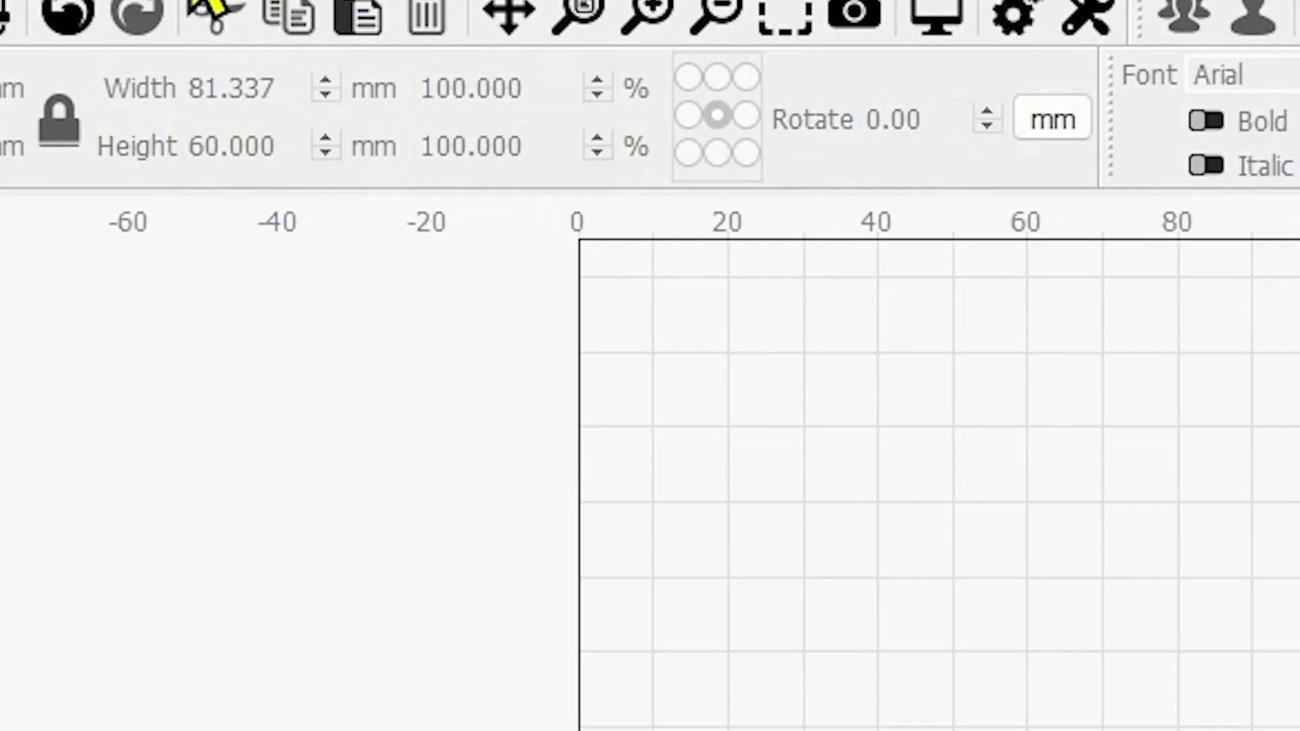
click(193, 5)
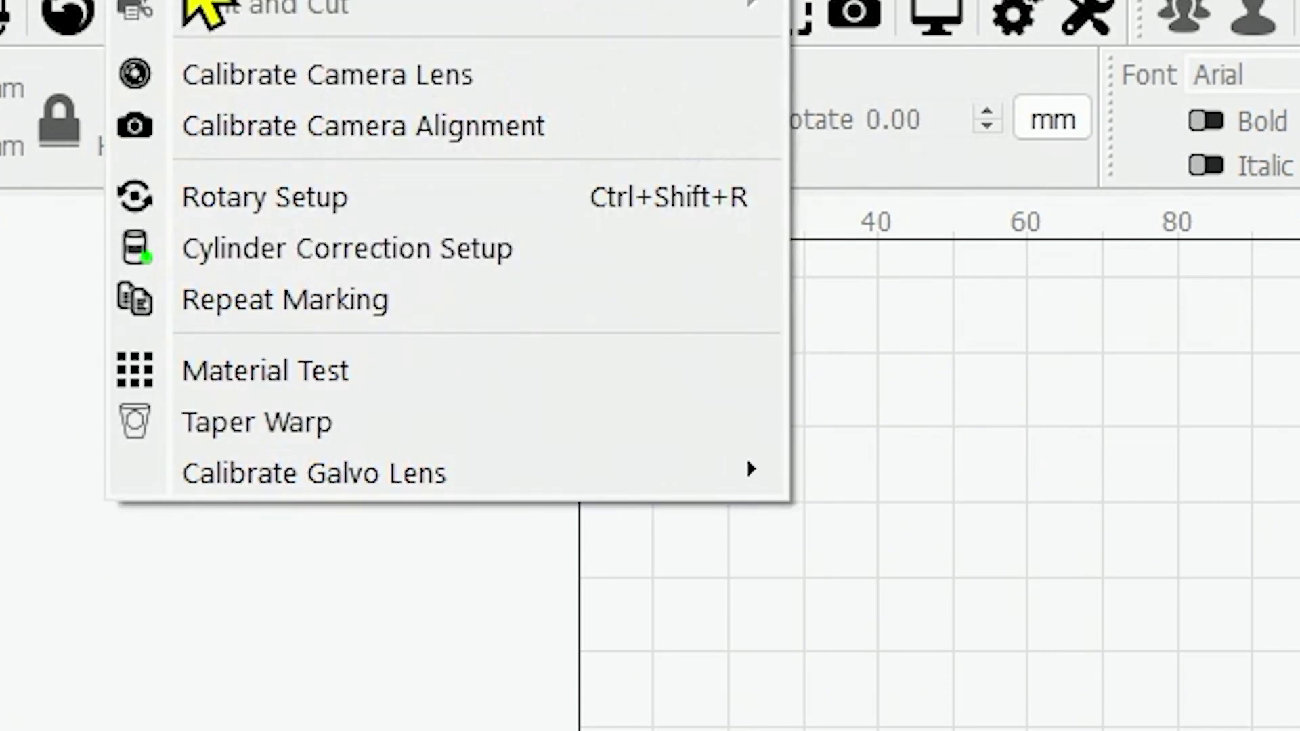
mouse_move(342, 474)
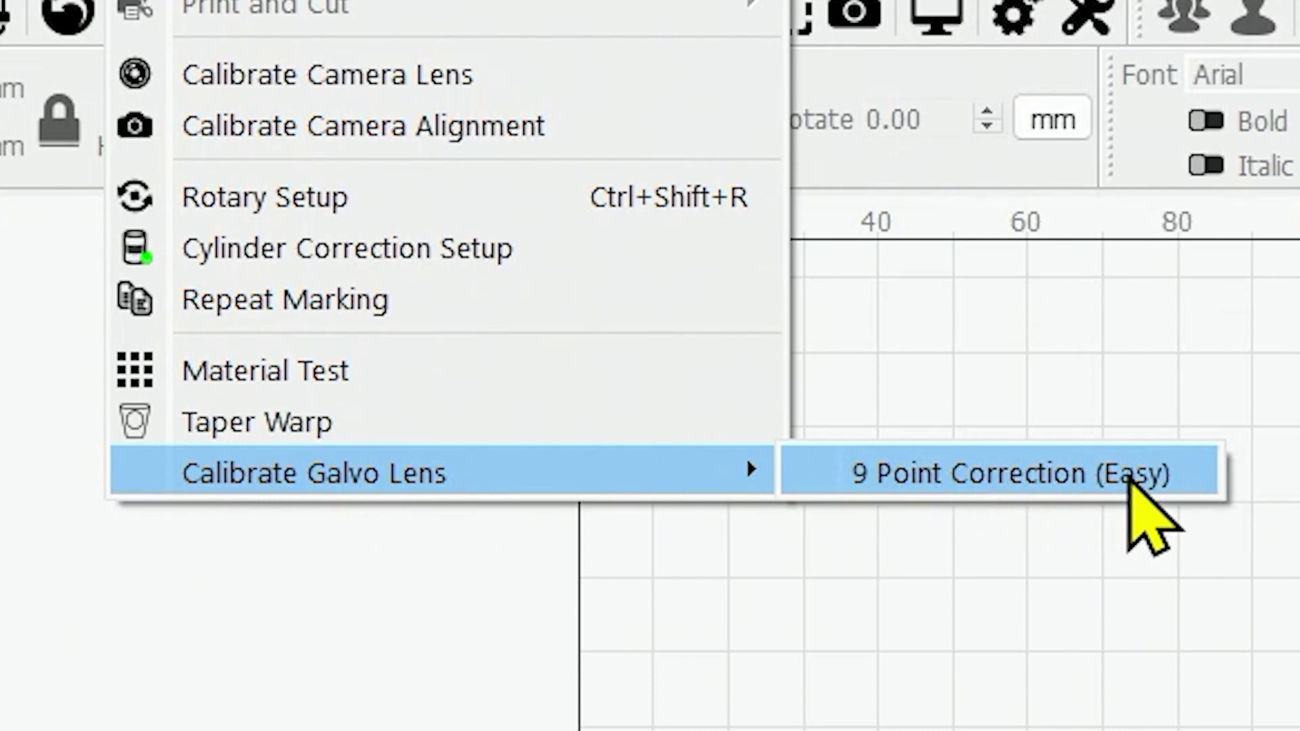
click(1129, 474)
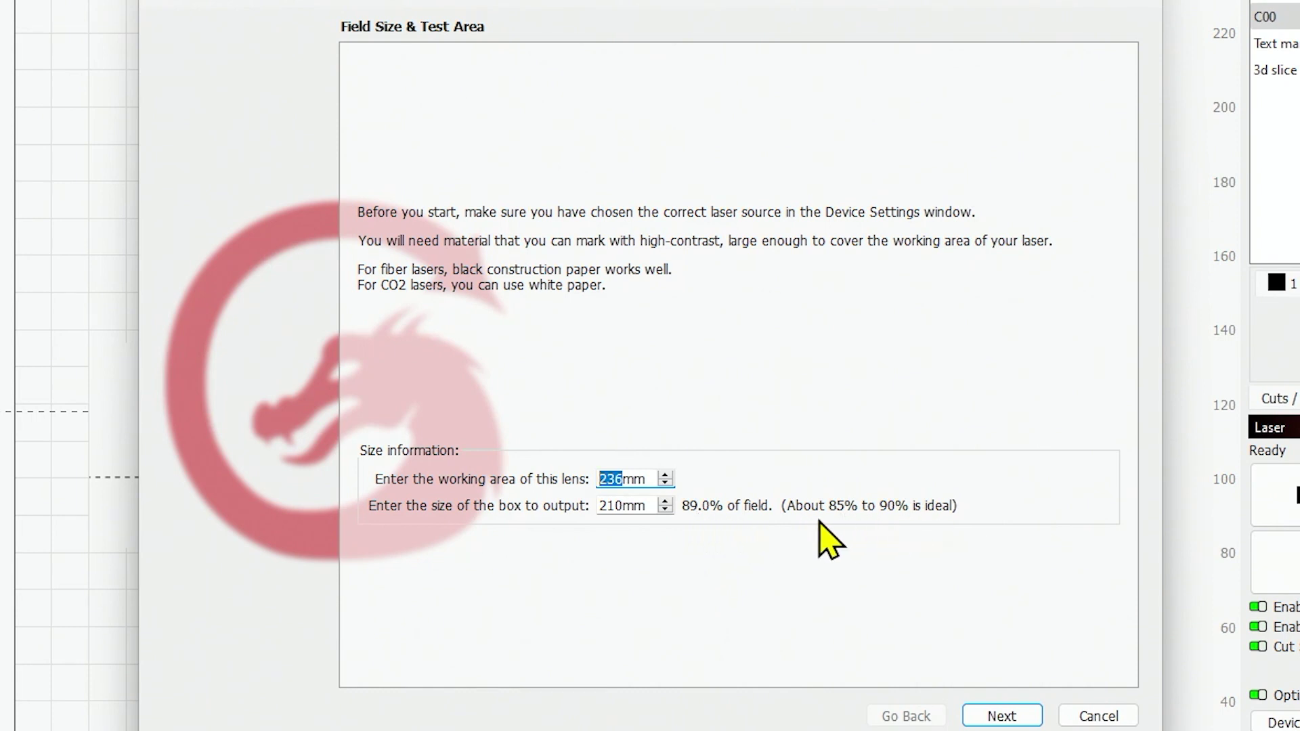
Move on to Laser Output Settings with 1000 mm/sec, 25.00% power, 100.00 kHz and 200 ns Q-Pulse
click(1001, 716)
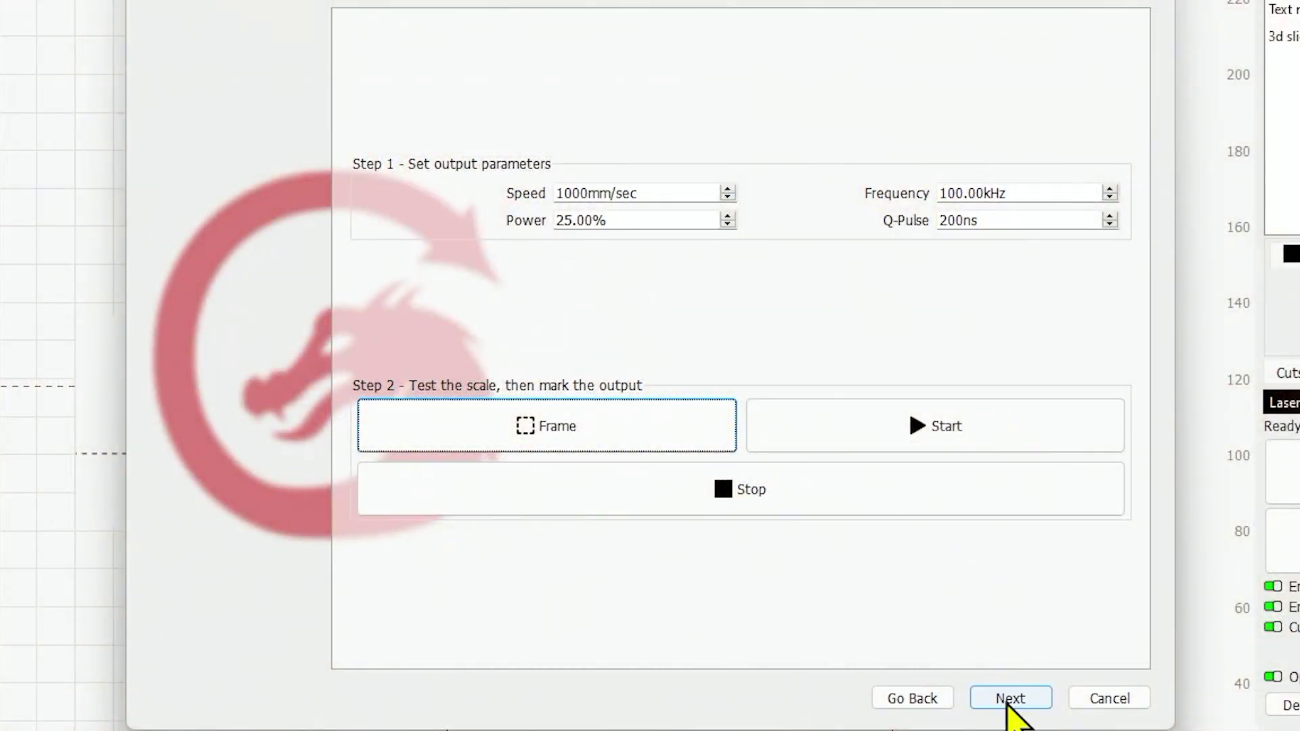
Select the dragon thumbnail matching the marked test to reach the six 105.000 mm measurements
click(1006, 694)
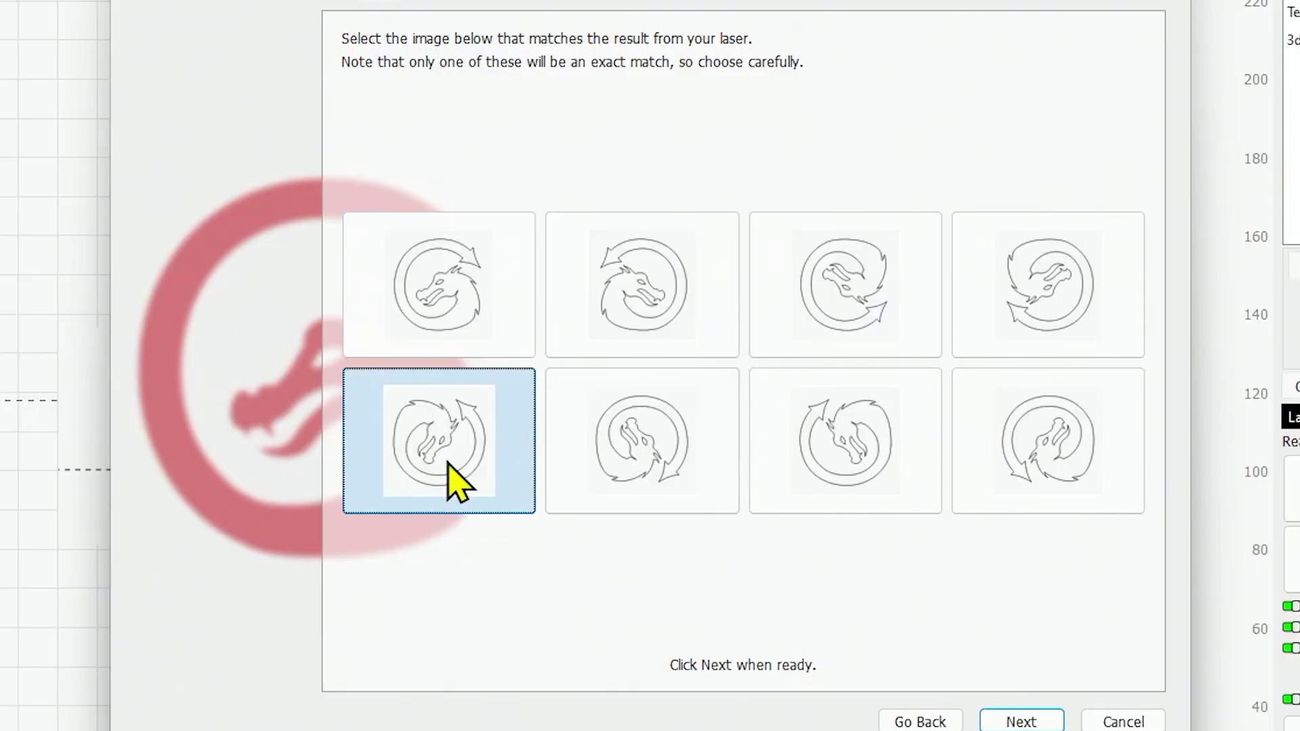
click(1023, 722)
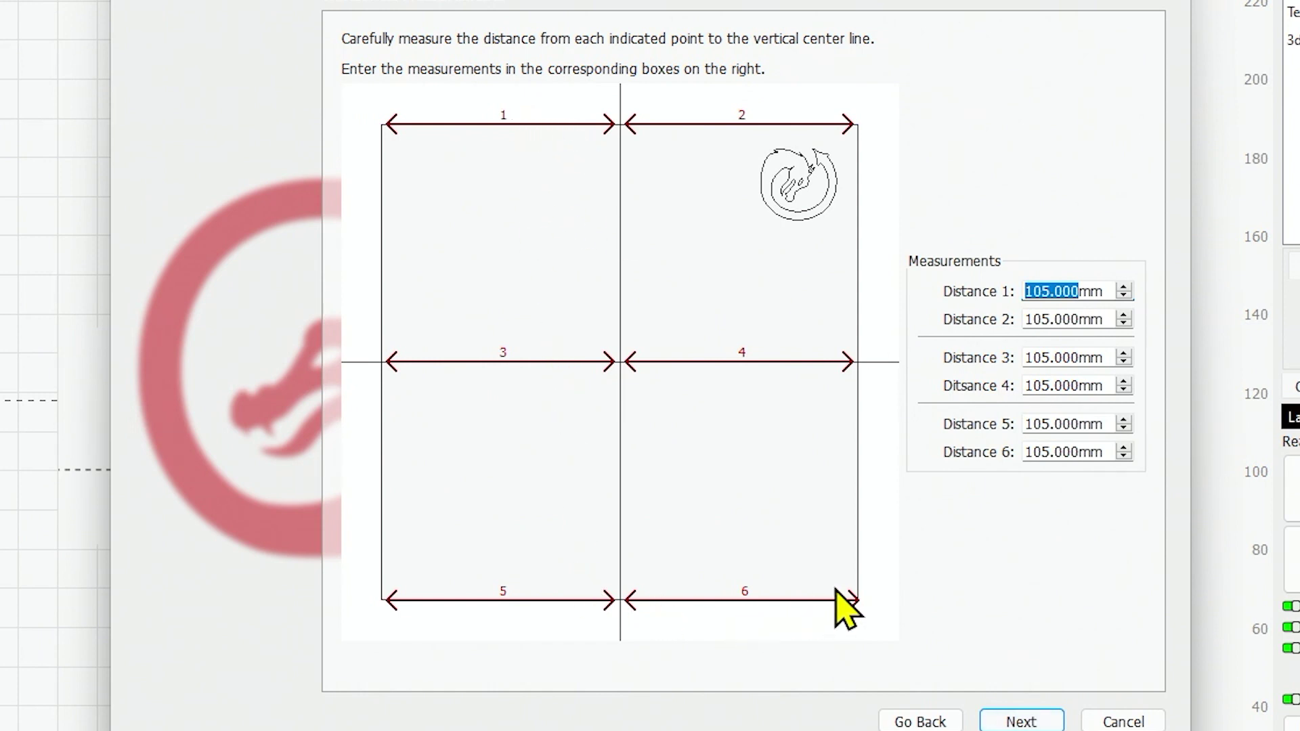
Submit both 105 mm center-line measurements, giving field size 236 and galvo scales 100.0000
click(1019, 722)
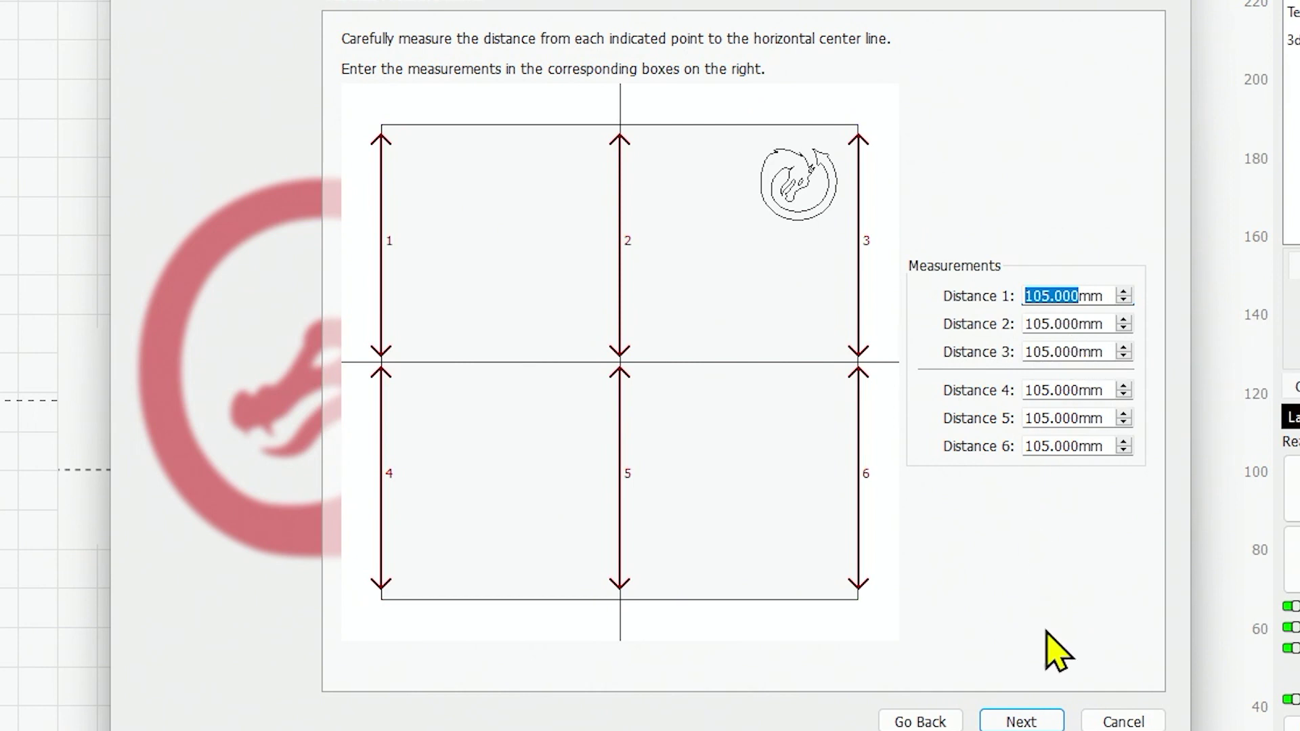
click(1033, 724)
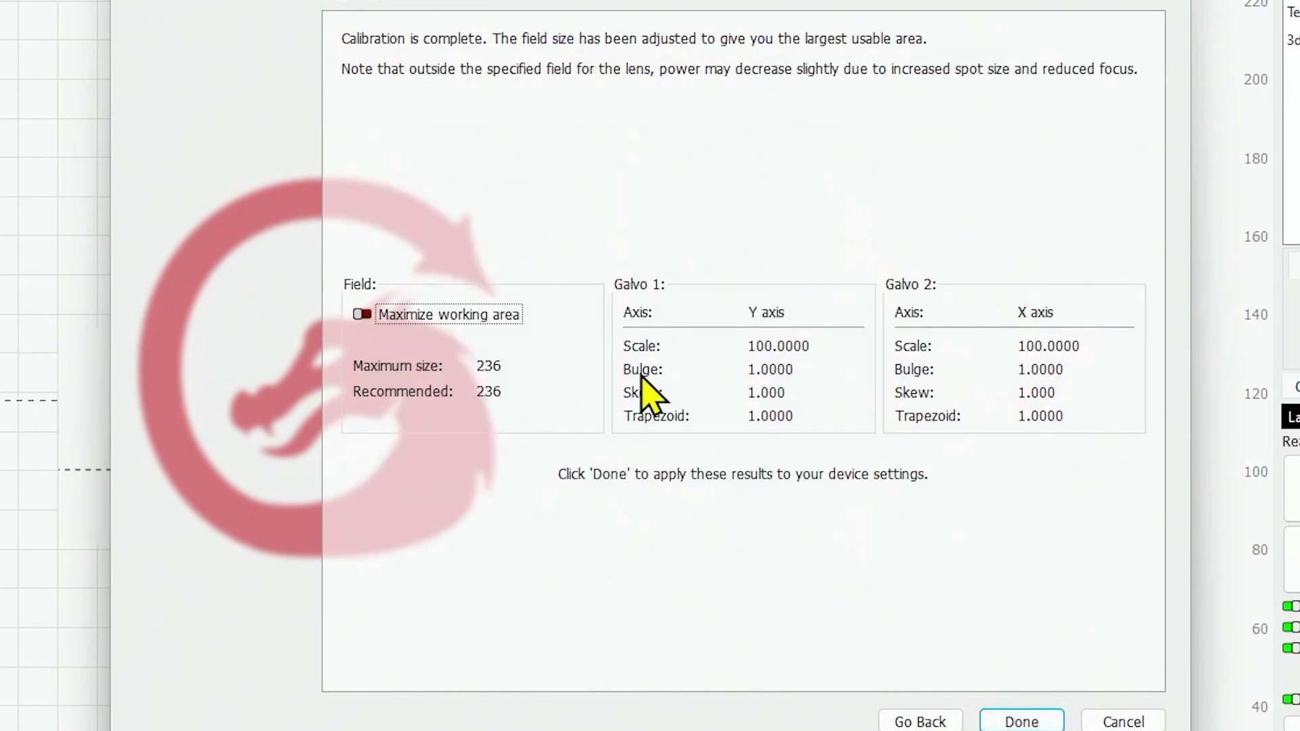